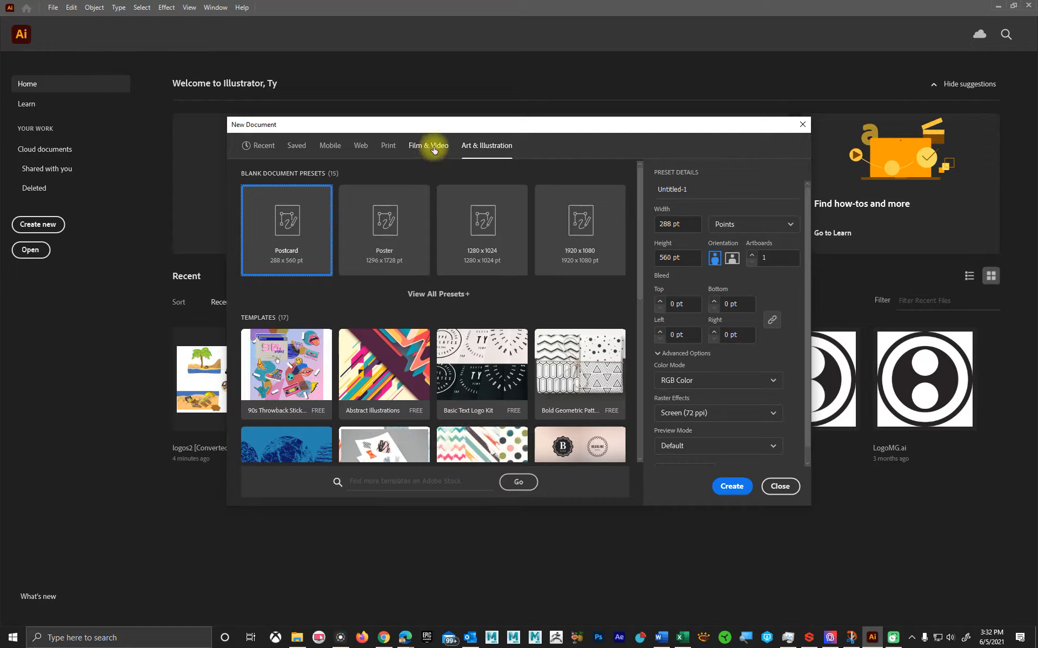
- Create a new document from the Film & Video preset HDV 720 at 1280 x 720 px
left_click(434, 147)
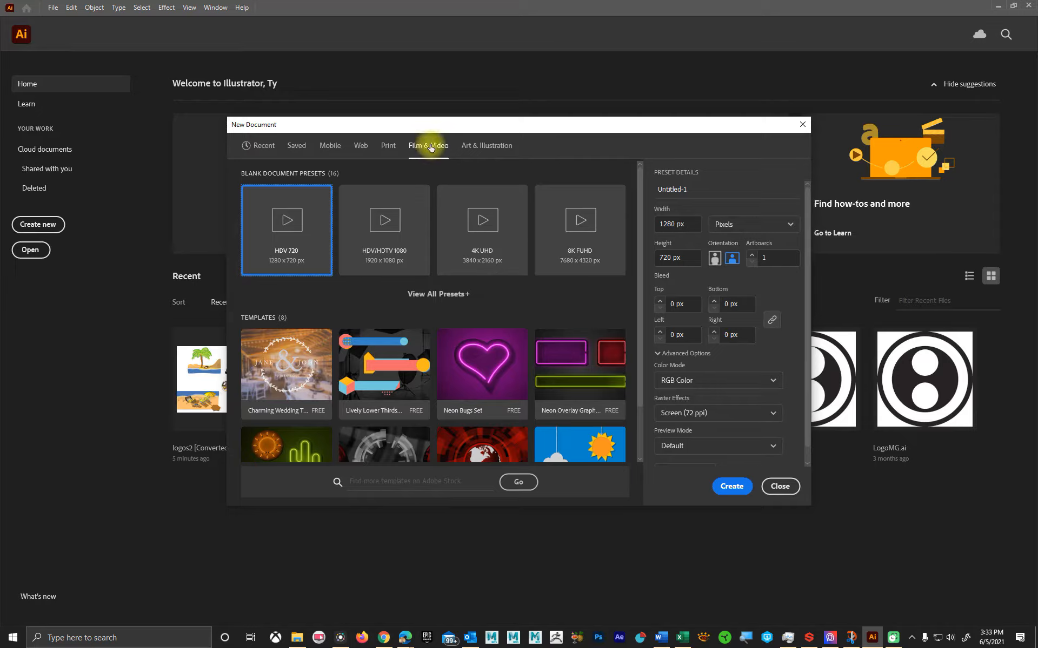
left_click(308, 247)
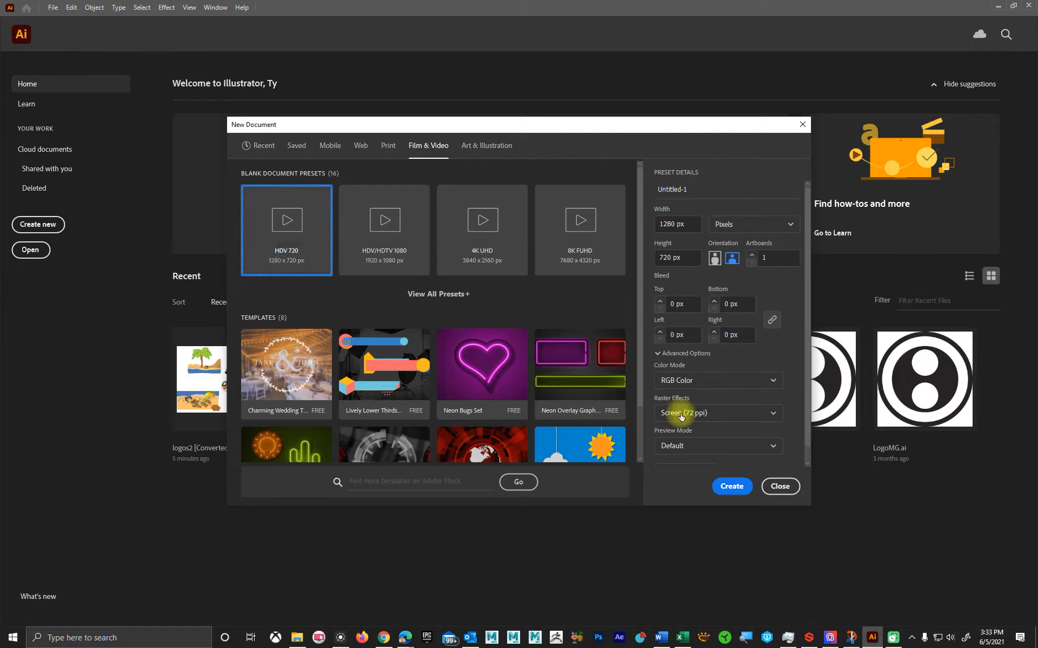
scroll(800, 417, "down", 1)
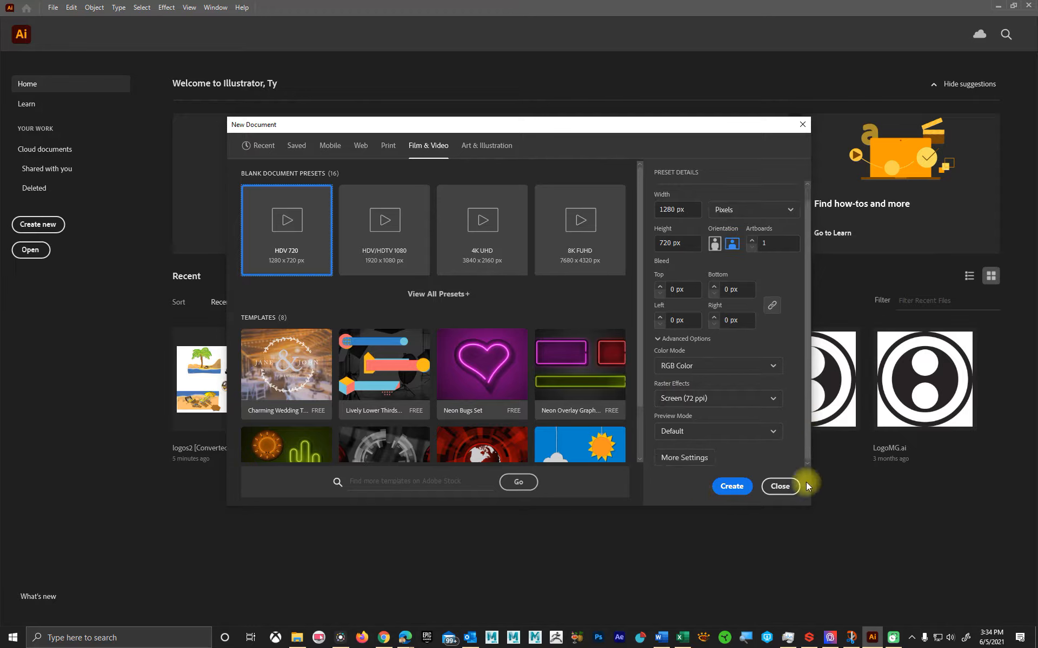
left_click(731, 486)
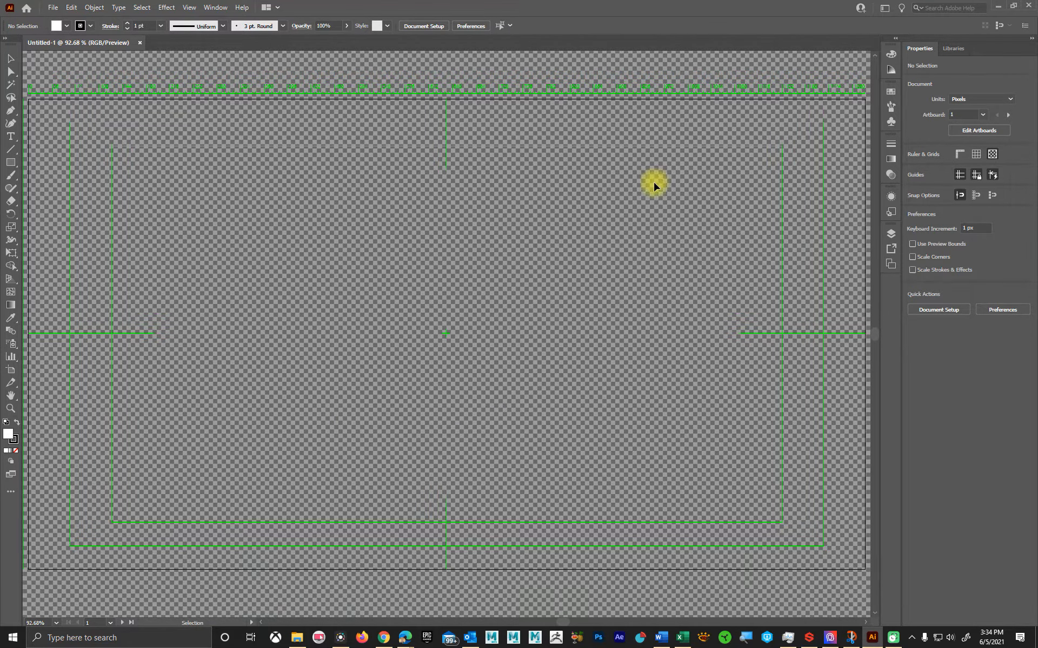
- Pan around the new artboard to examine its extents, ruler marks and safe-area guides
scroll(434, 313, "down", 2)
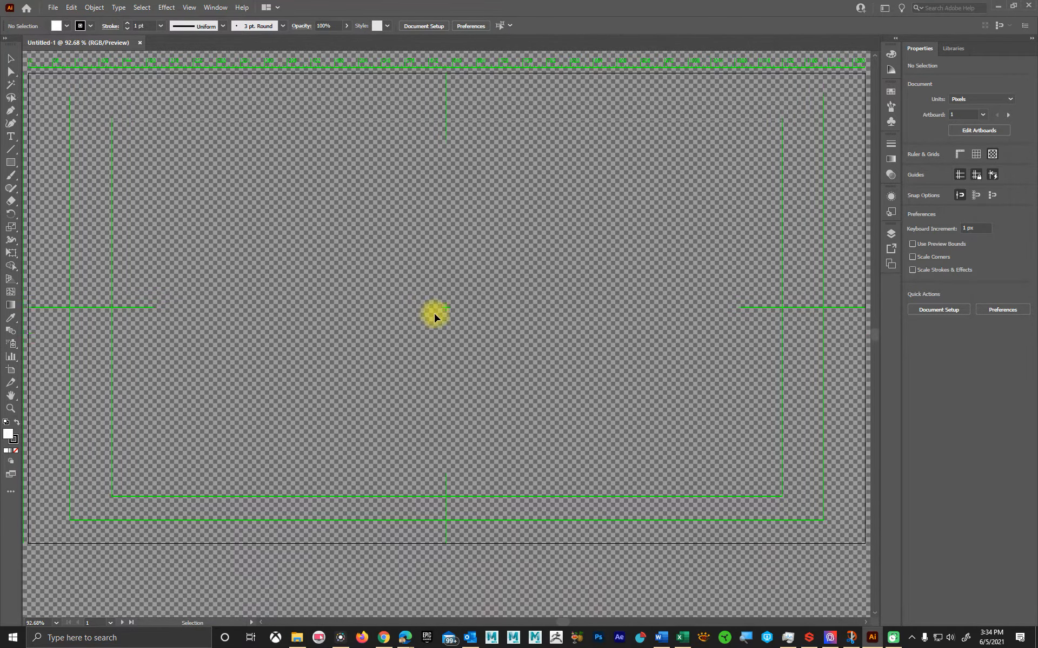
scroll(436, 312, "up", 8)
scroll(452, 309, "down", 6)
scroll(450, 306, "down", 2)
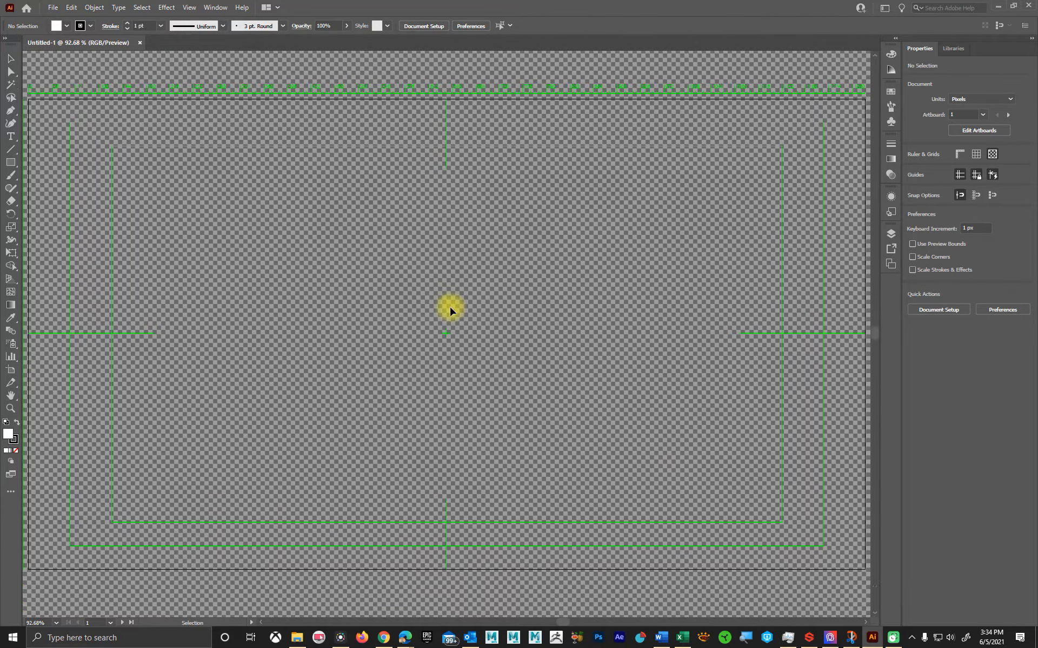
scroll(448, 304, "up", 2)
scroll(482, 306, "left", 2)
scroll(479, 318, "right", 4)
scroll(493, 312, "right", 1)
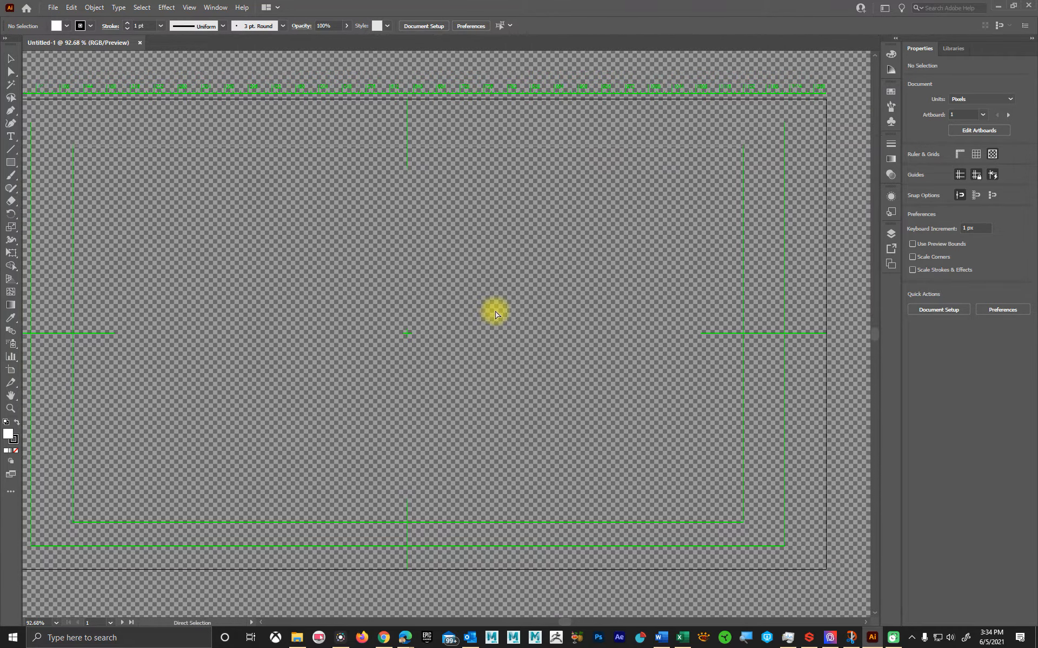
scroll(488, 310, "left", 5)
scroll(486, 309, "right", 4)
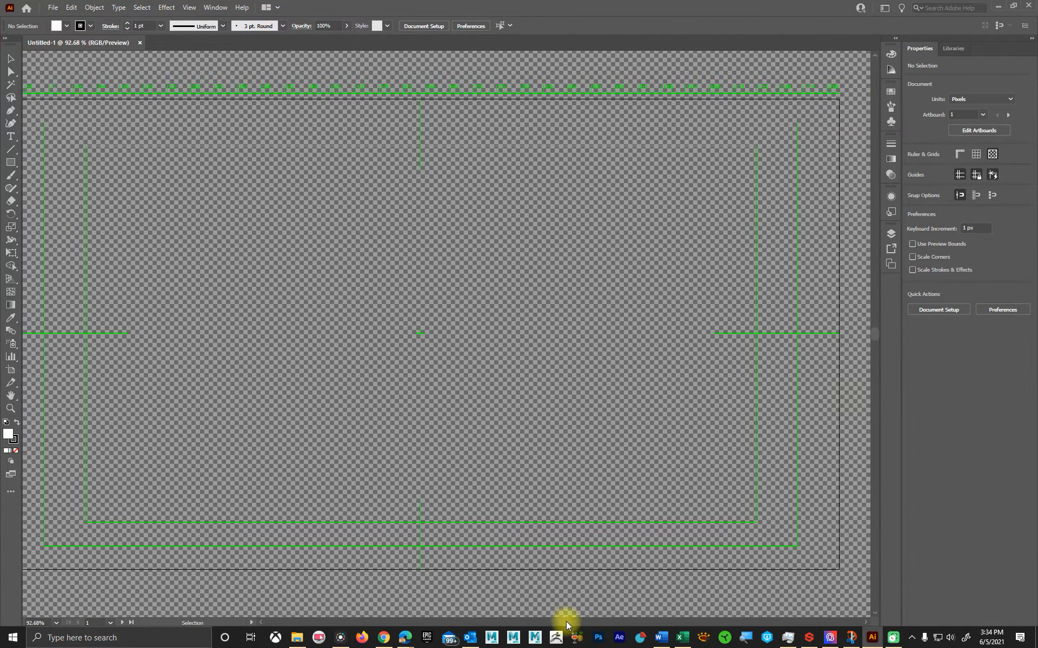
left_click_drag(566, 621, 527, 373)
key("space")
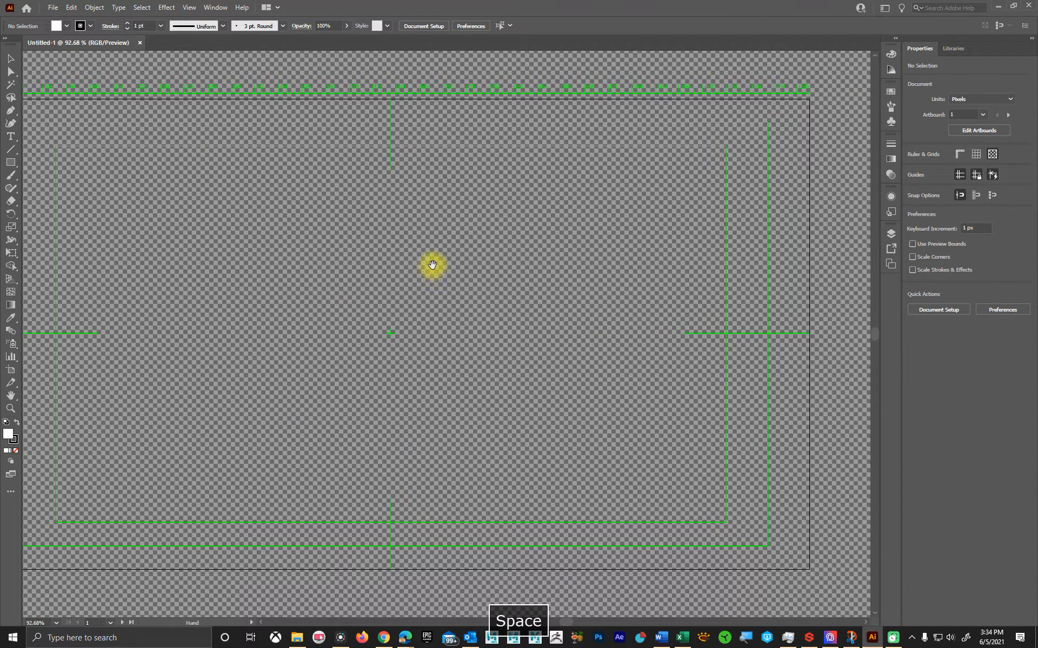
left_click_drag(427, 253, 520, 277)
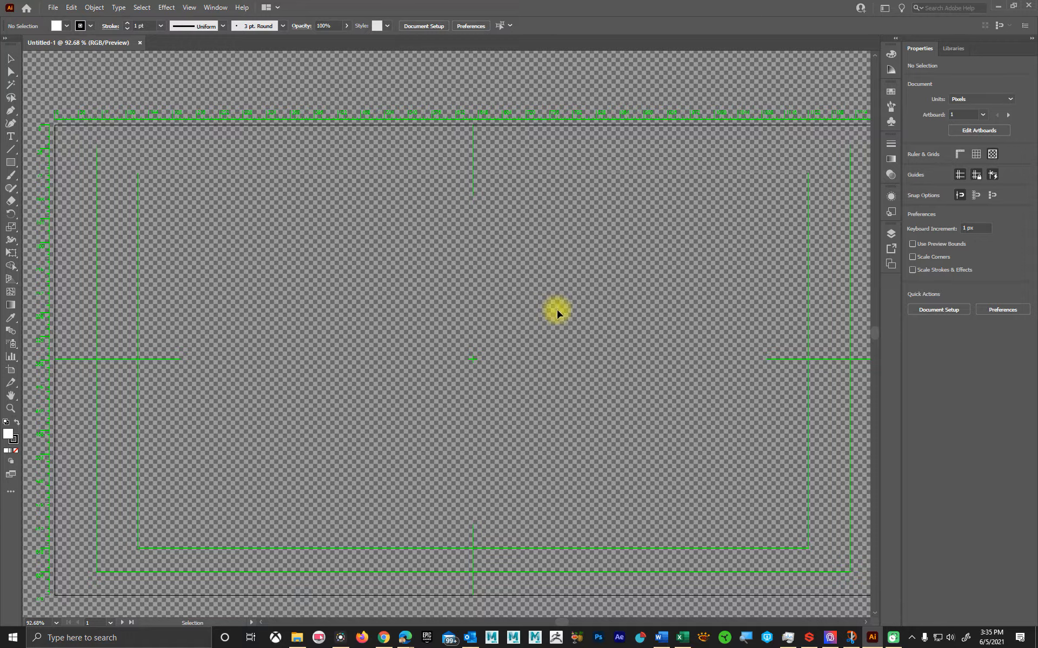
- Draw a white background rectangle about 1388 x 936 px that covers the whole artboard and extends beyond its edges
left_click(892, 238)
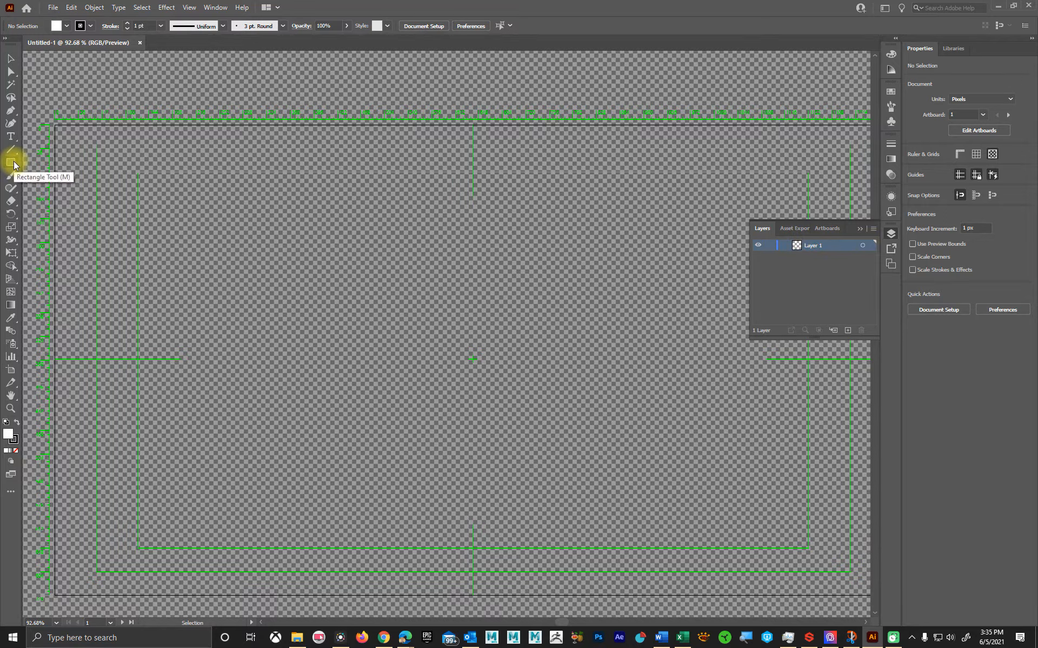
left_click_drag(15, 164, 46, 162)
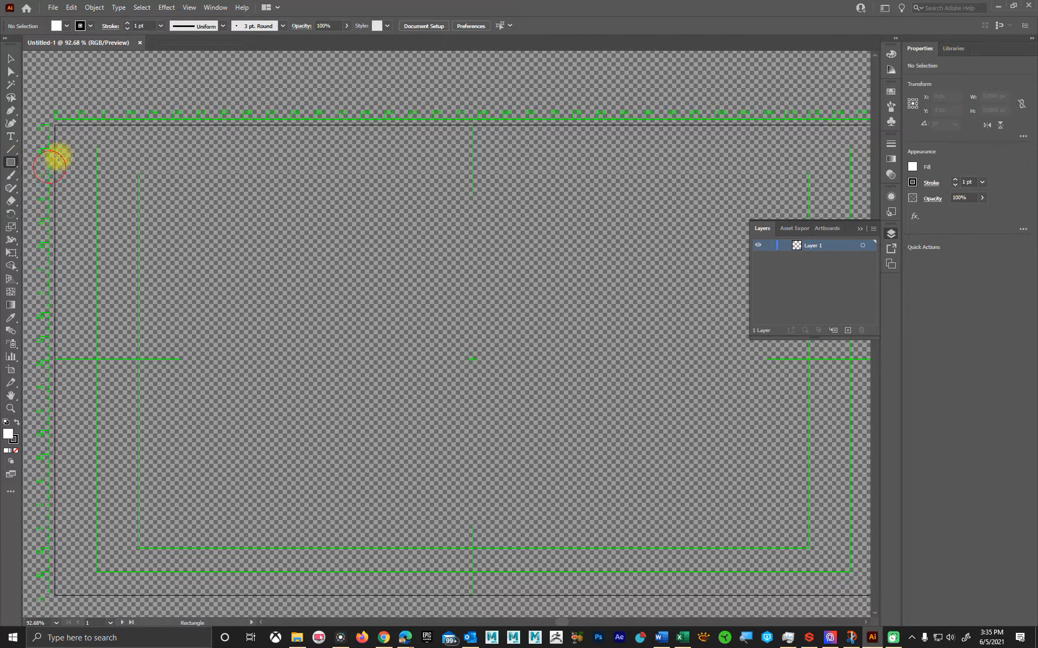
left_click_drag(24, 51, 858, 609)
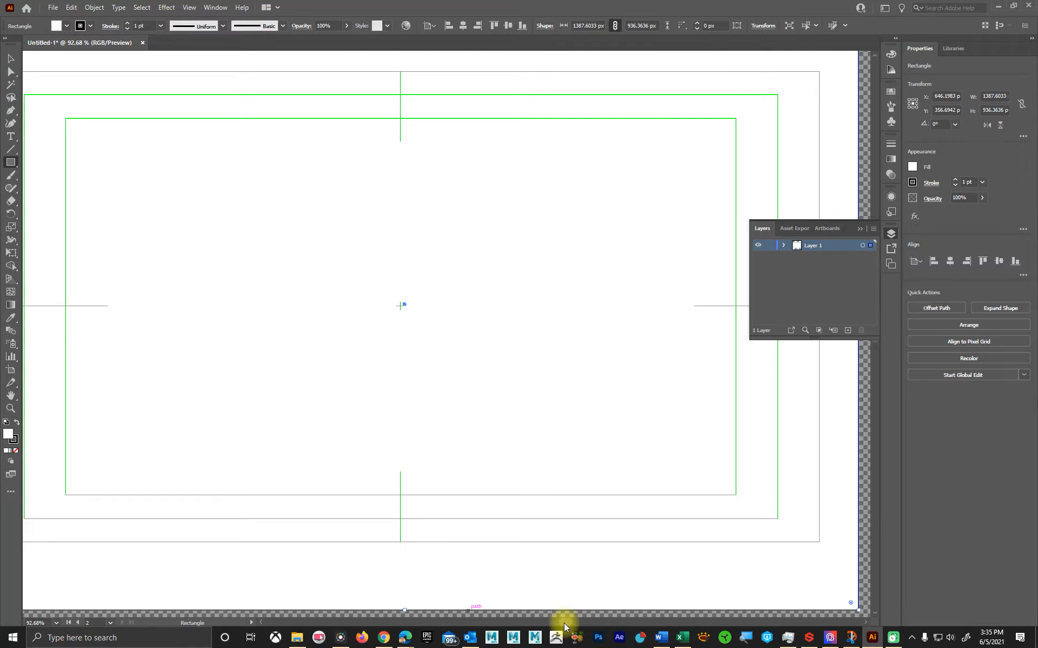
left_click_drag(564, 622, 559, 623)
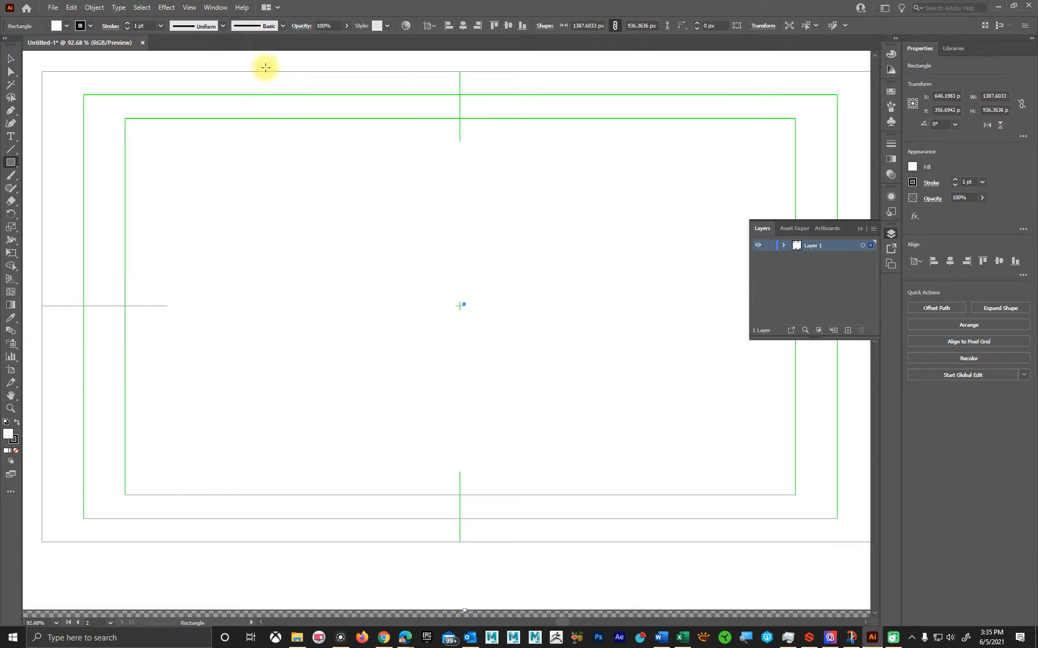
left_click(860, 229)
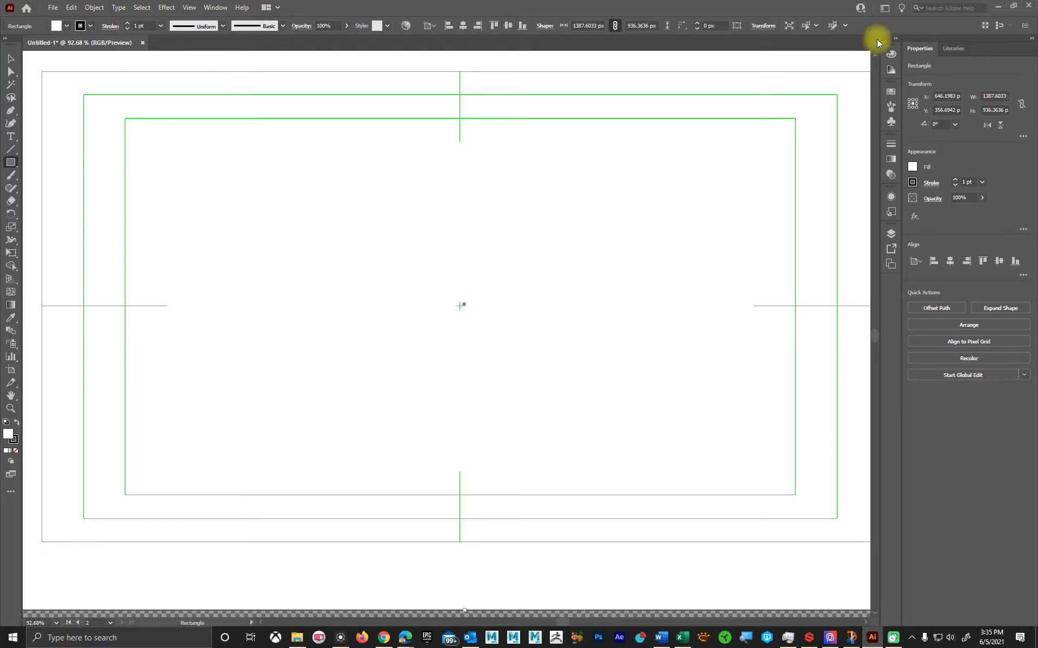
- Try the Essentials and Painting workspaces, and return to the Essentials Classic workspace
left_click(884, 9)
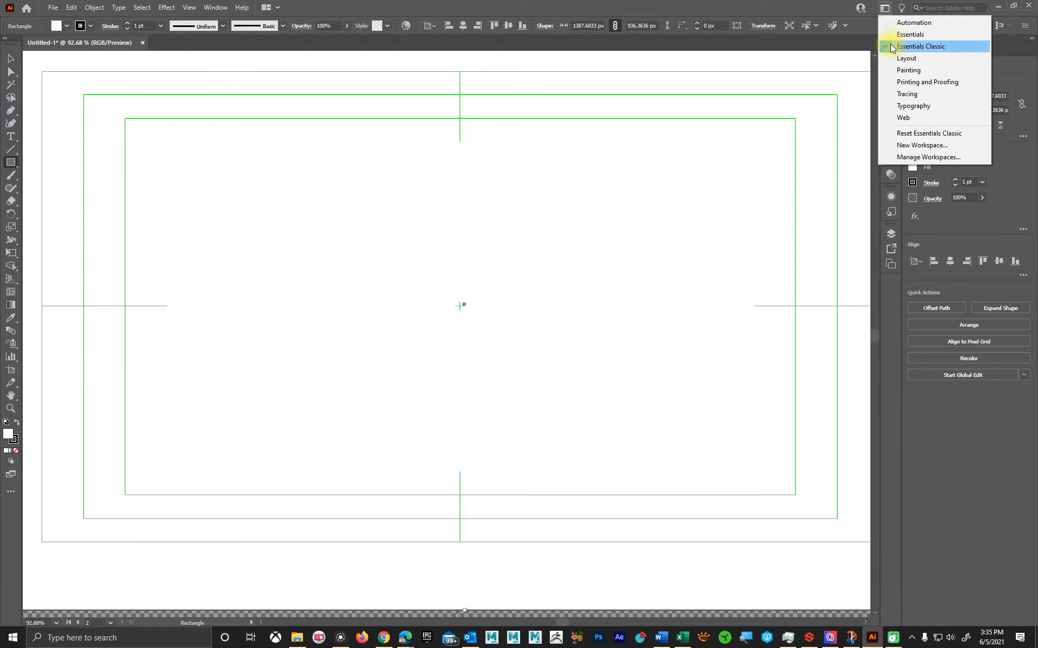
left_click(933, 37)
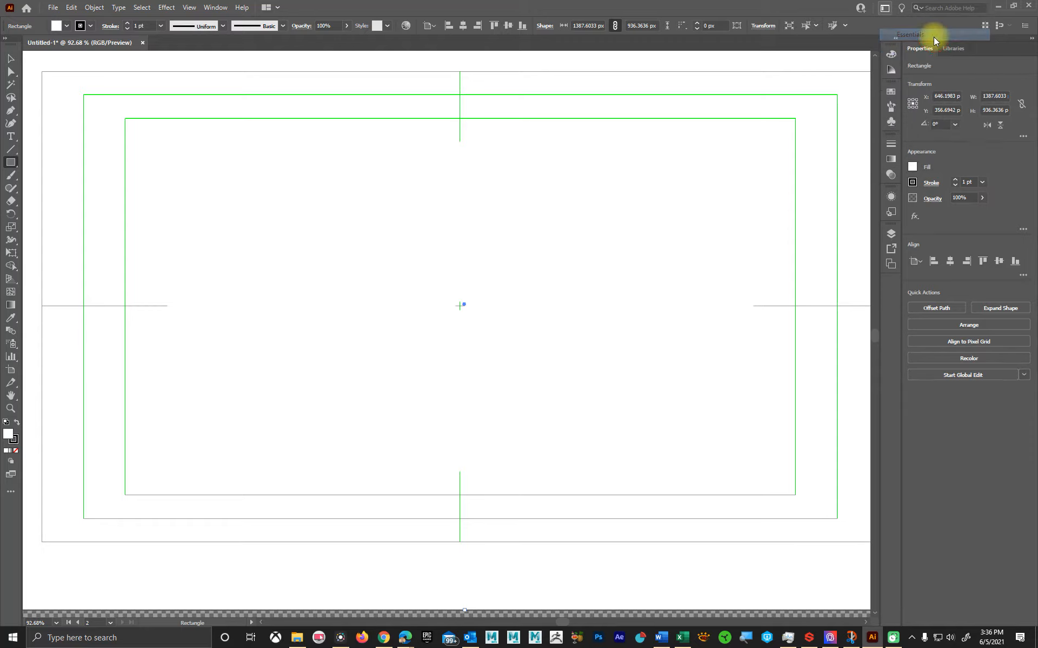
left_click(884, 8)
left_click(916, 70)
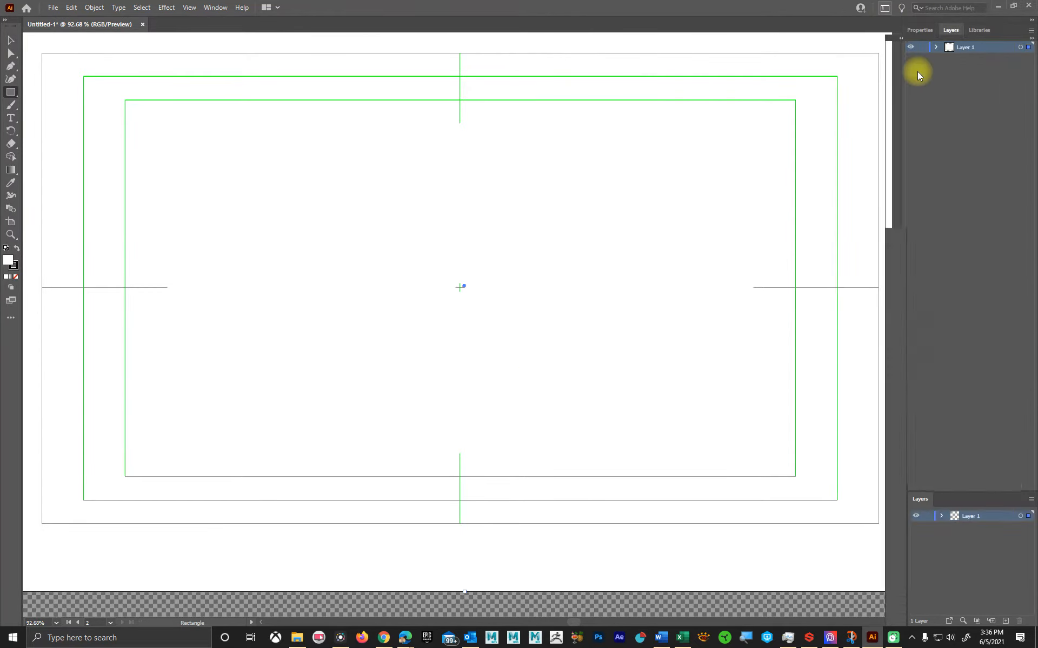
left_click(884, 9)
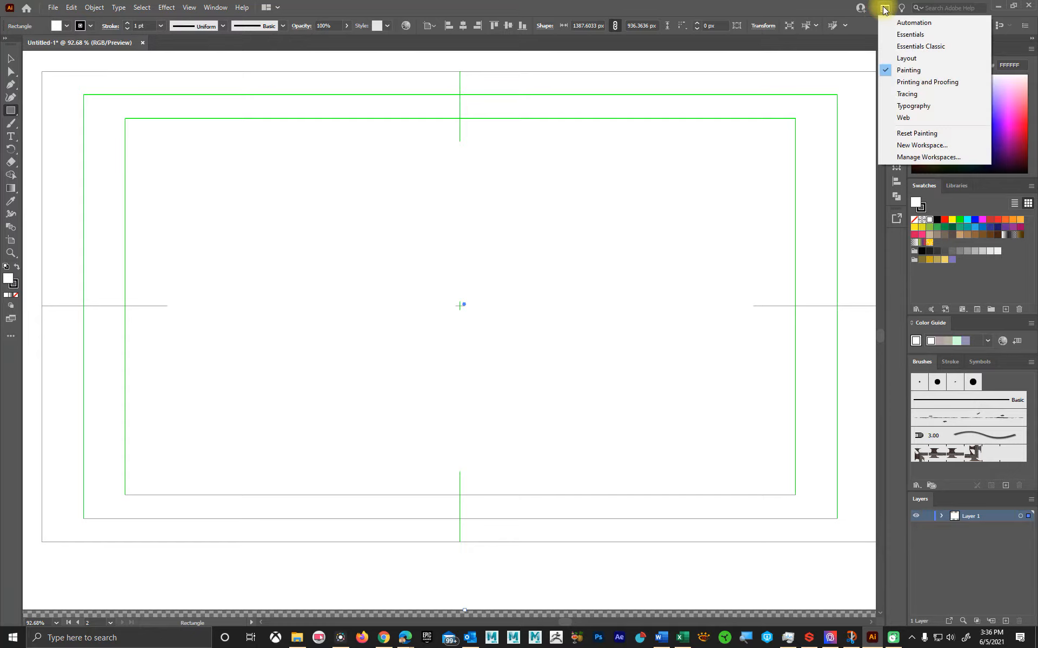
left_click(920, 46)
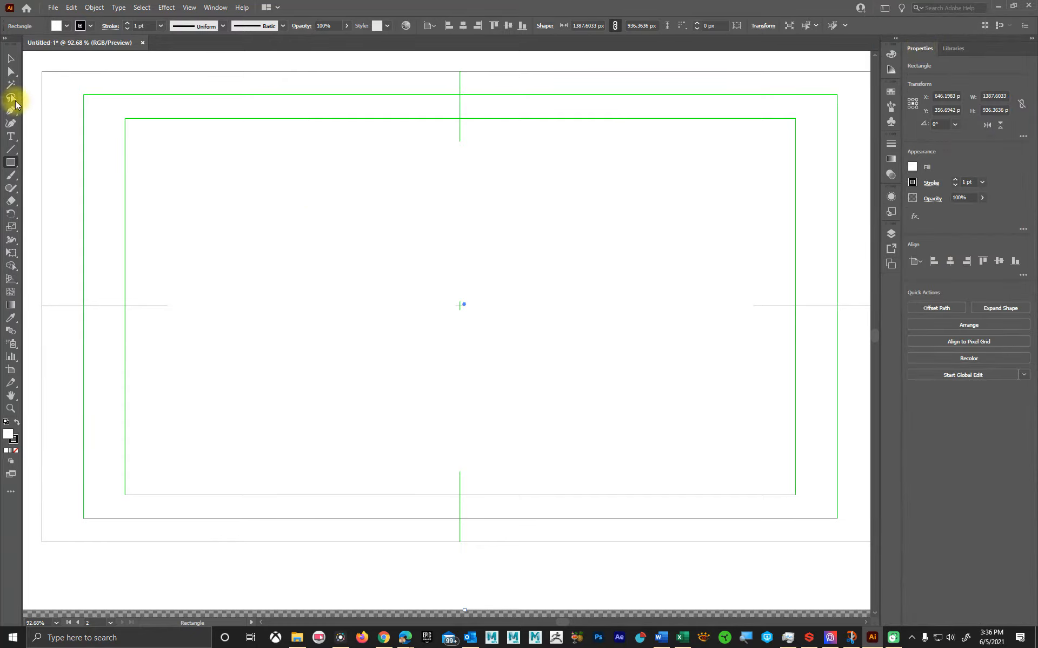
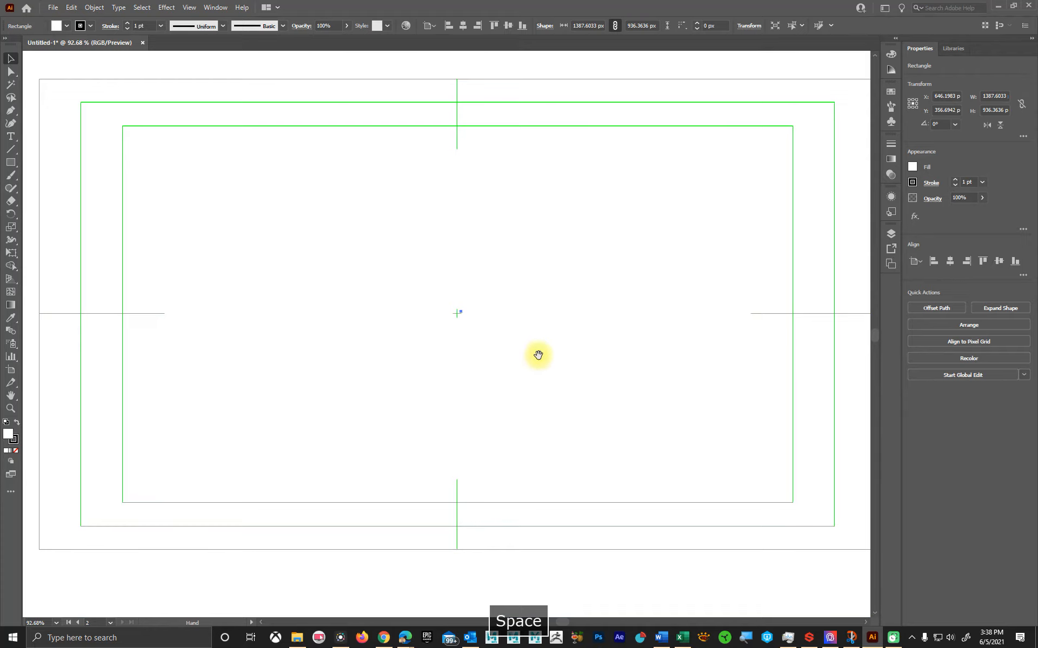
- Examine the background rectangle, the artboard guides and the surrounding canvas at different zoom levels
scroll(447, 315, "down", 2)
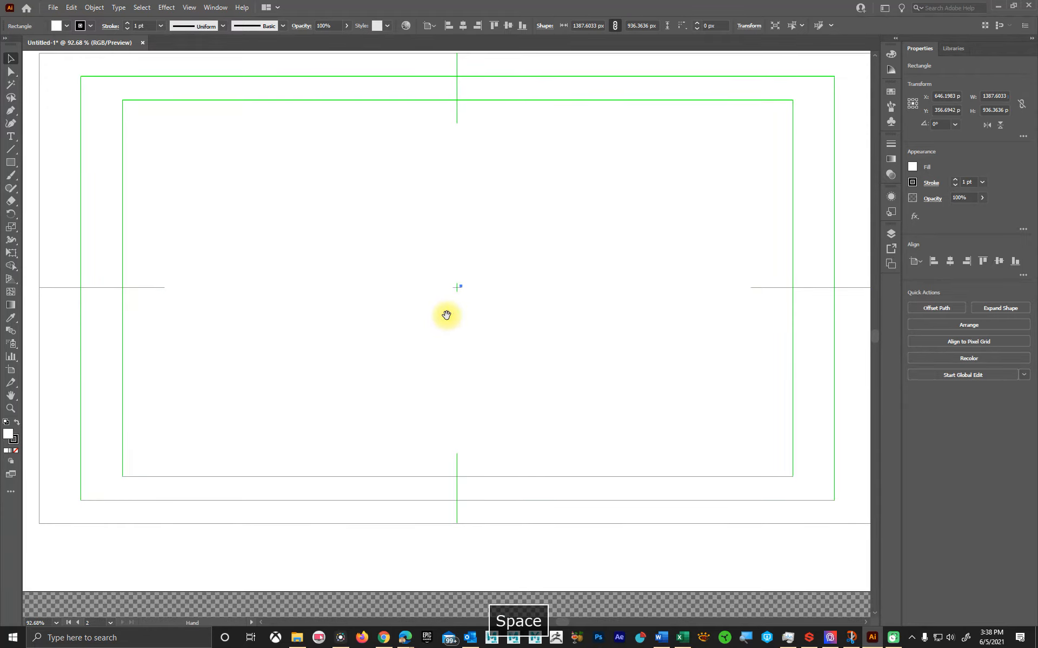
scroll(446, 315, "up", 3)
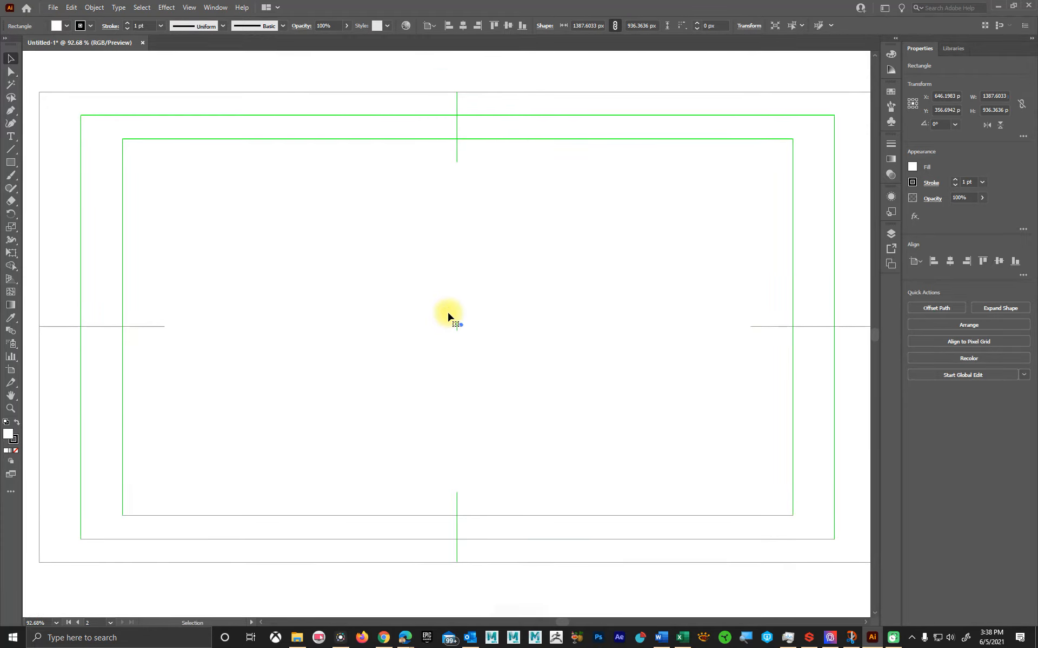
scroll(447, 318, "down", 2)
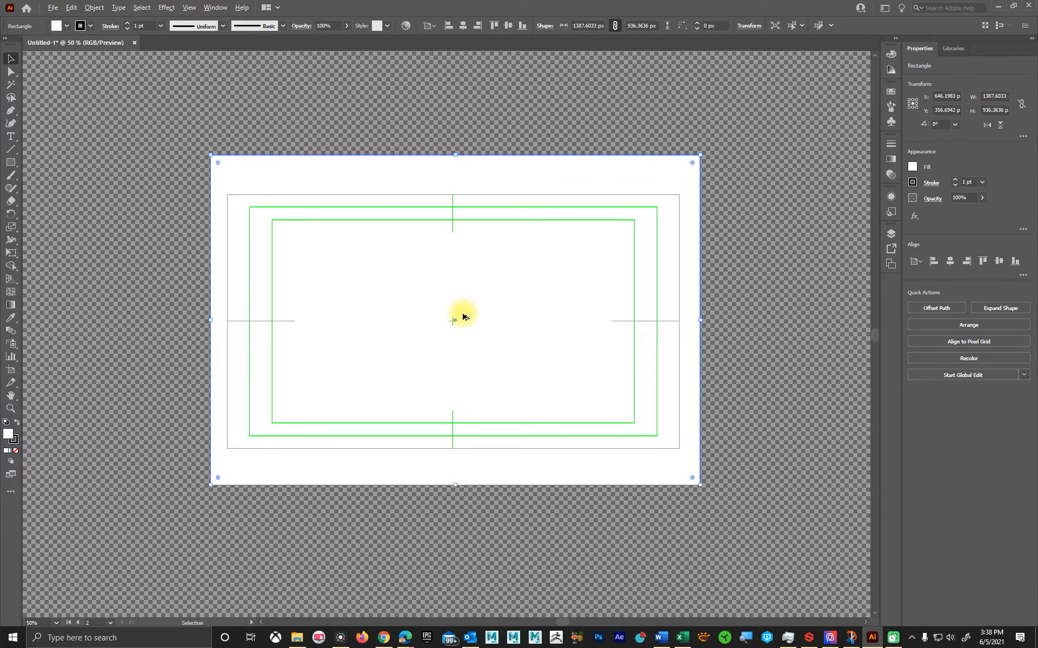
scroll(476, 327, "up", 3)
scroll(473, 324, "down", 7)
scroll(473, 324, "up", 3)
scroll(473, 324, "up", 5)
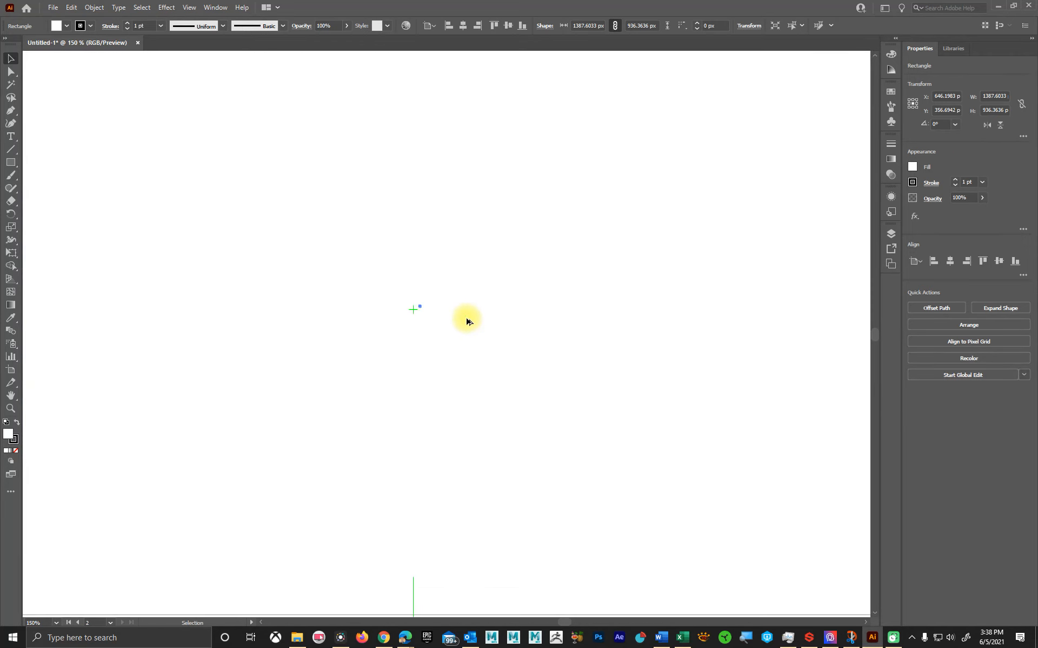
scroll(467, 322, "down", 3)
scroll(469, 322, "down", 8)
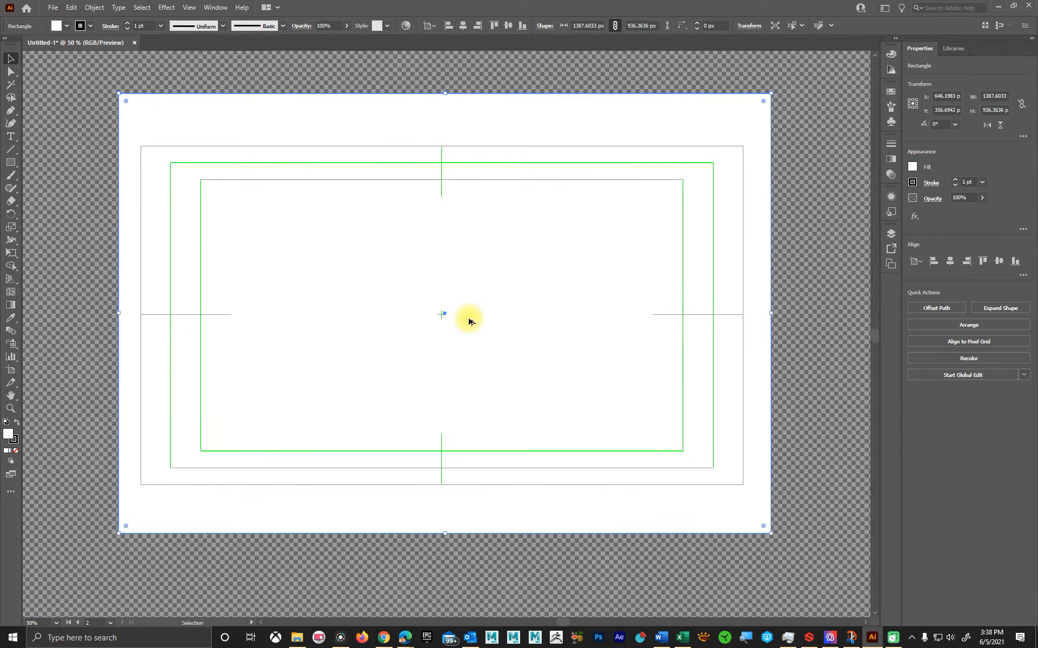
scroll(496, 297, "down", 3)
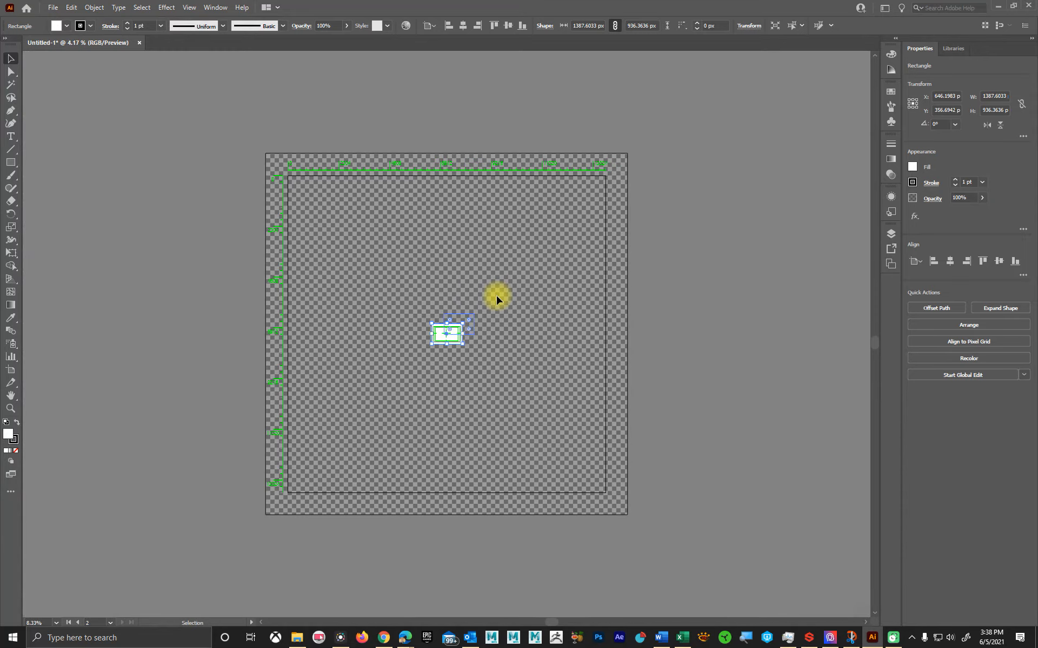
scroll(443, 318, "up", 2)
scroll(442, 318, "down", 1)
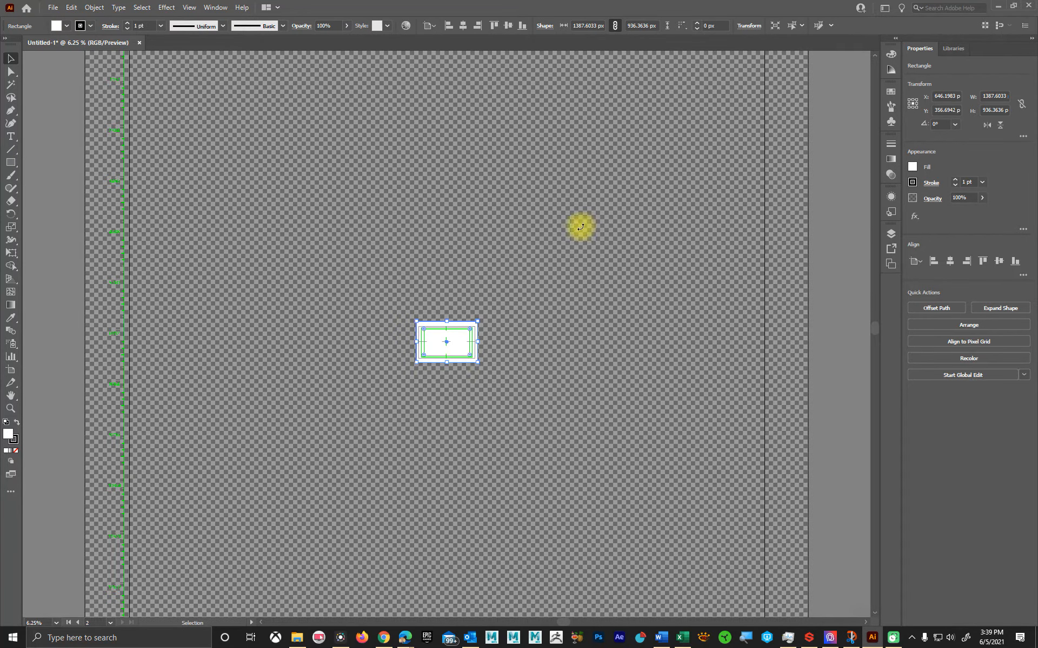
scroll(487, 357, "up", 5)
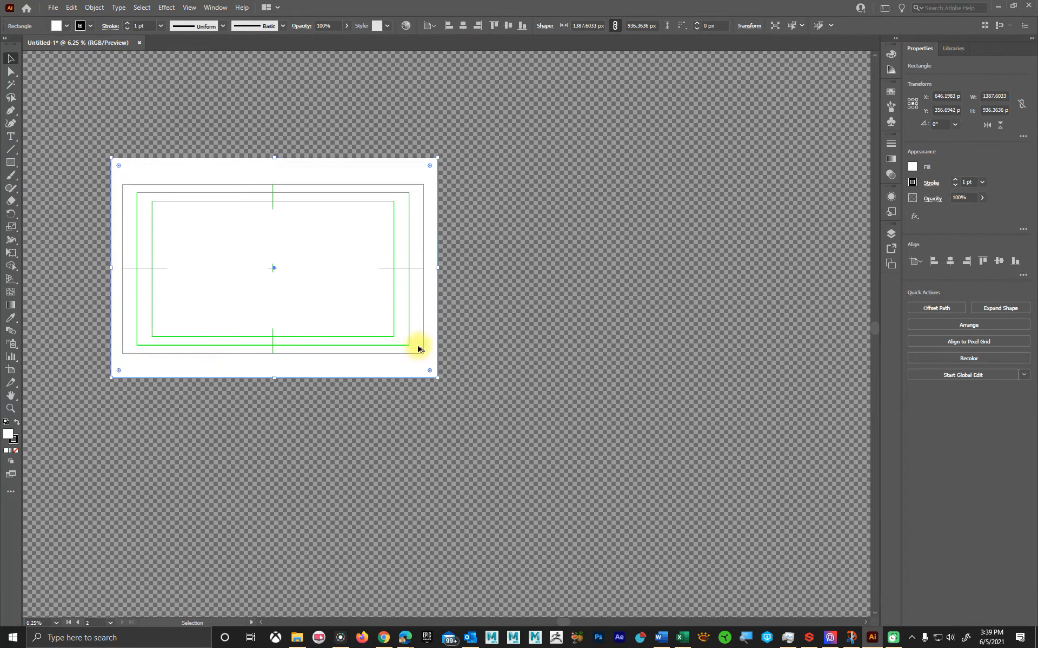
key("space")
left_click_drag(214, 250, 429, 301)
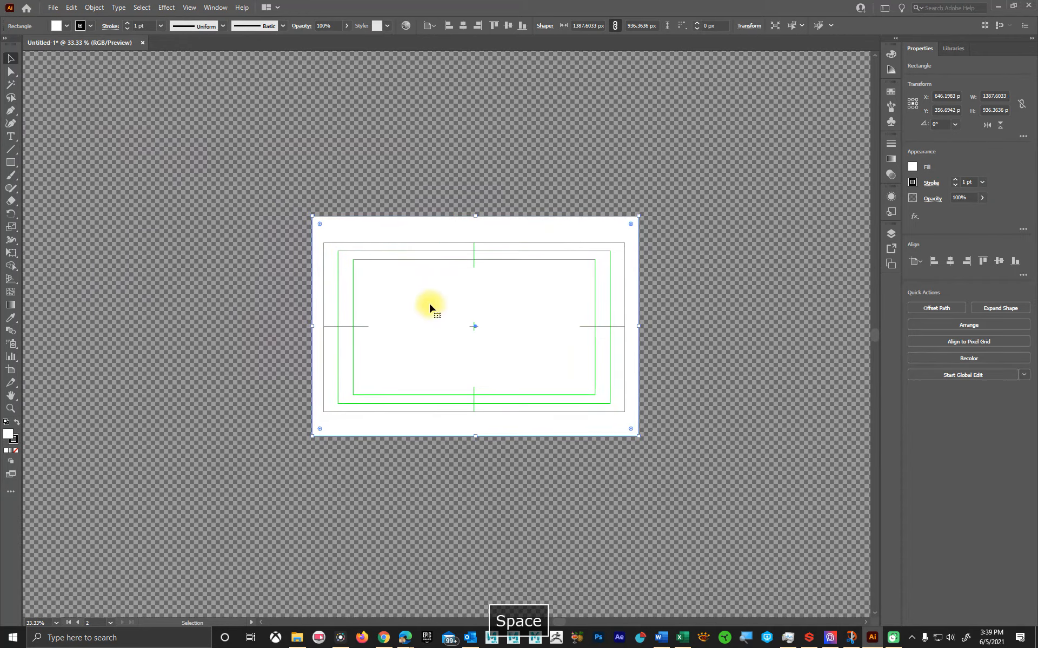
scroll(429, 302, "up", 2)
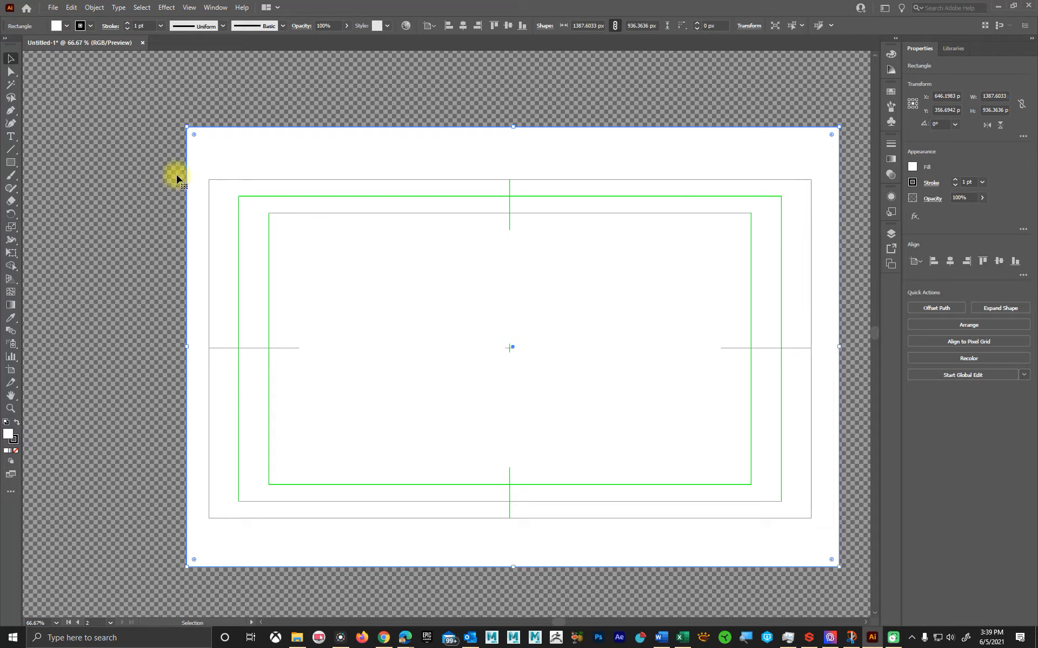
left_click(11, 409)
left_click_drag(440, 371, 445, 377)
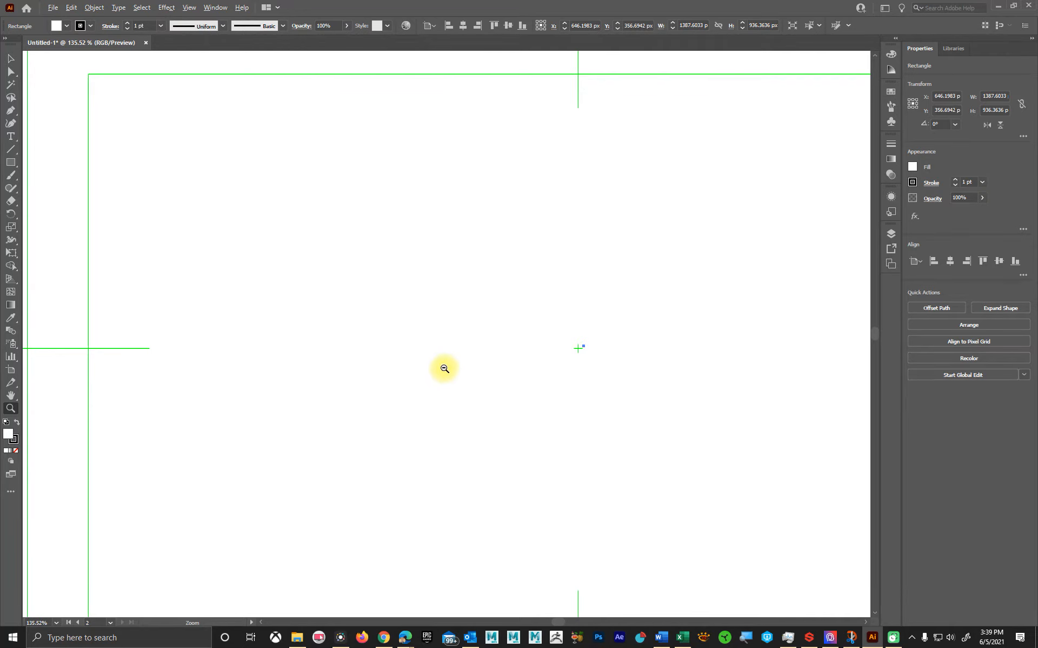
left_click(444, 369, "alt")
left_click(444, 369, "alt")
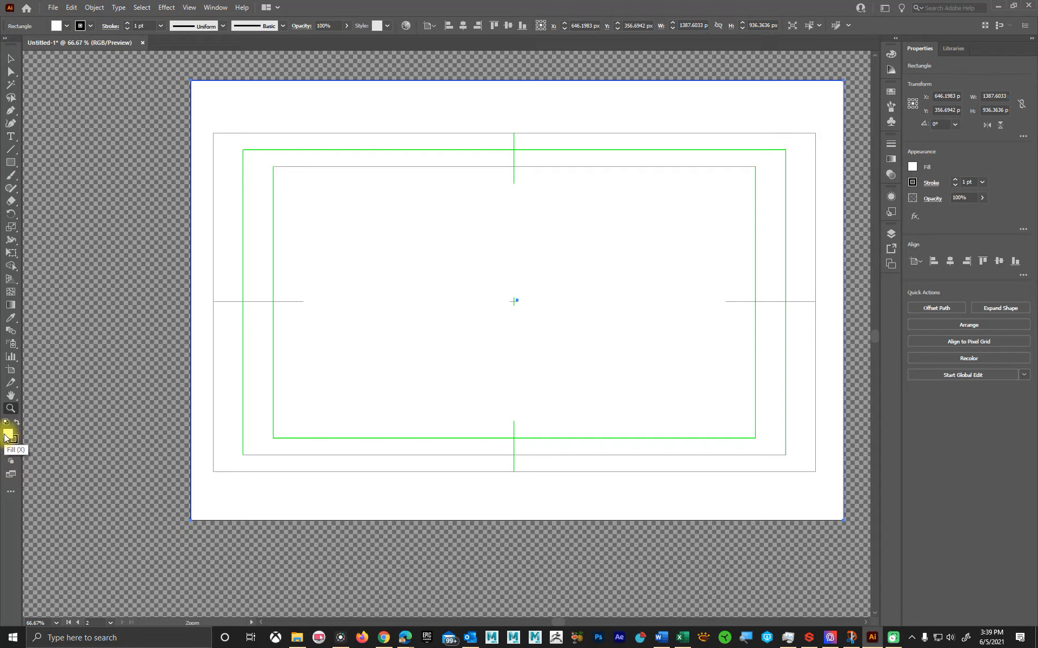
- Draw a small rectangle about 186 x 194 px beside the left edge of the white background
left_click(11, 163)
left_click_drag(12, 167, 60, 161)
left_click_drag(109, 240, 196, 331)
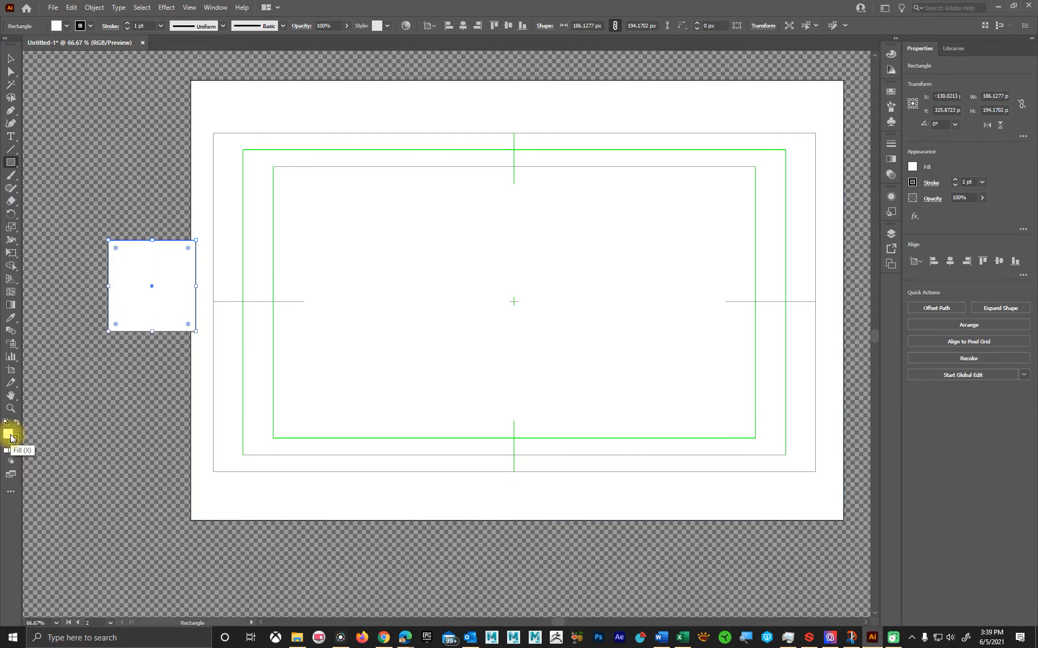
- Set the small rectangle's fill color to red, hex ED0000
double_click(11, 438)
left_click(514, 255)
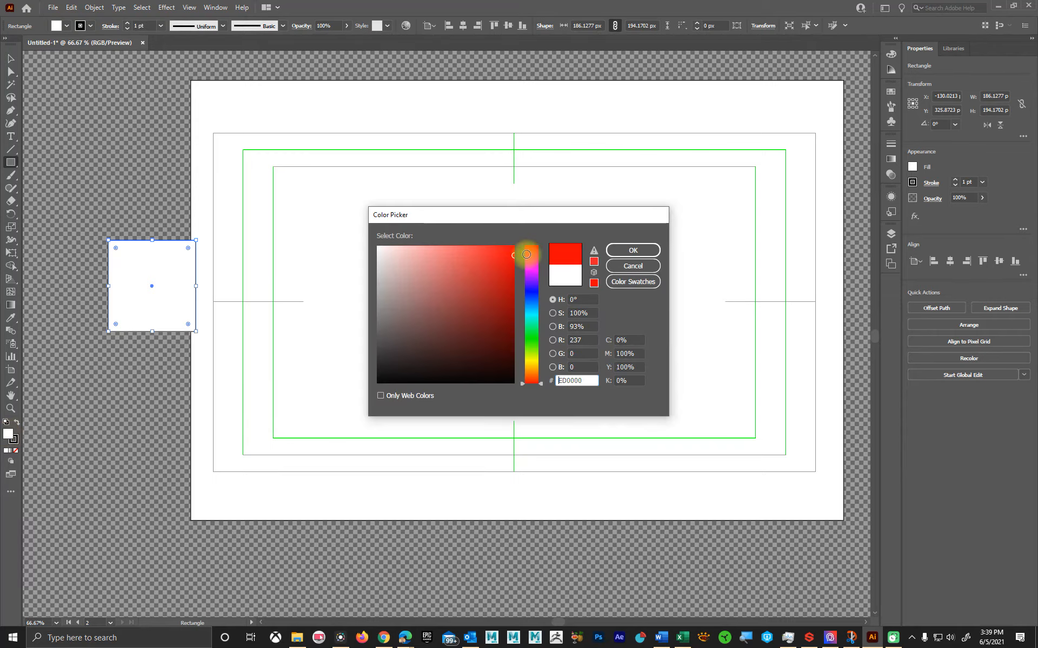
left_click(633, 251)
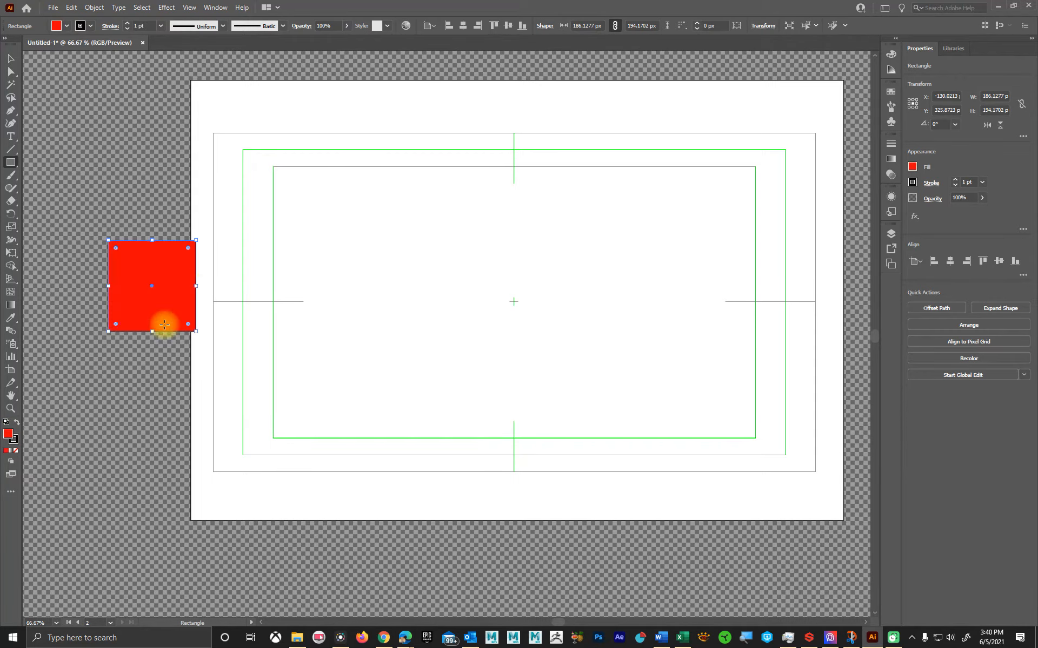
- Try a white-to-black gradient fill and no fill on the small rectangle, and restore its solid red fill
left_click(13, 440)
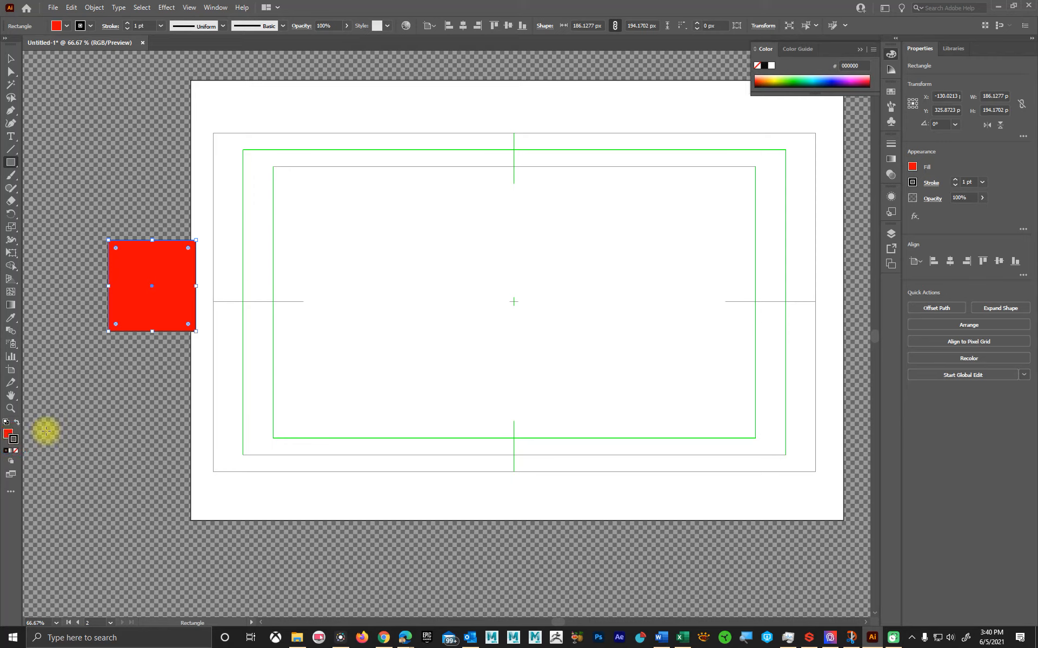
scroll(151, 297, "up", 5)
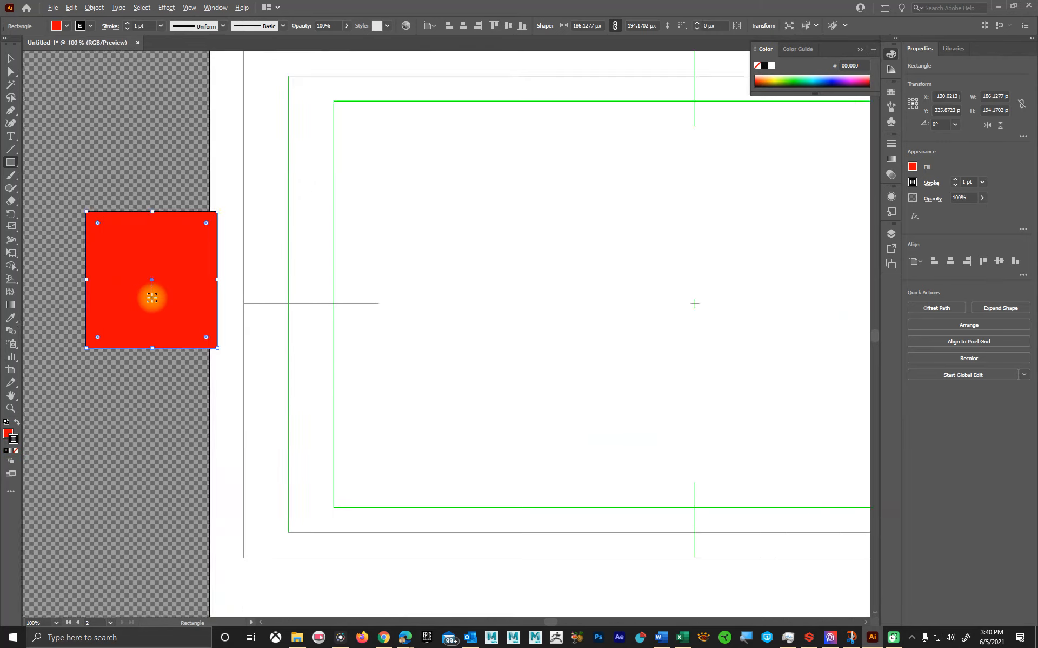
scroll(326, 370, "down", 4)
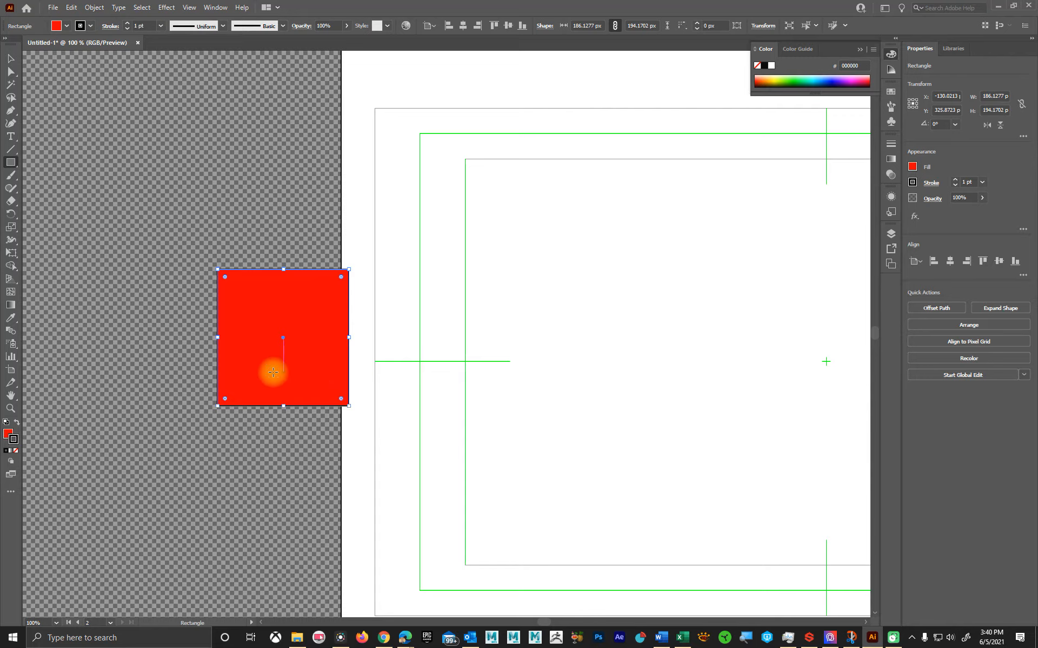
left_click(8, 435)
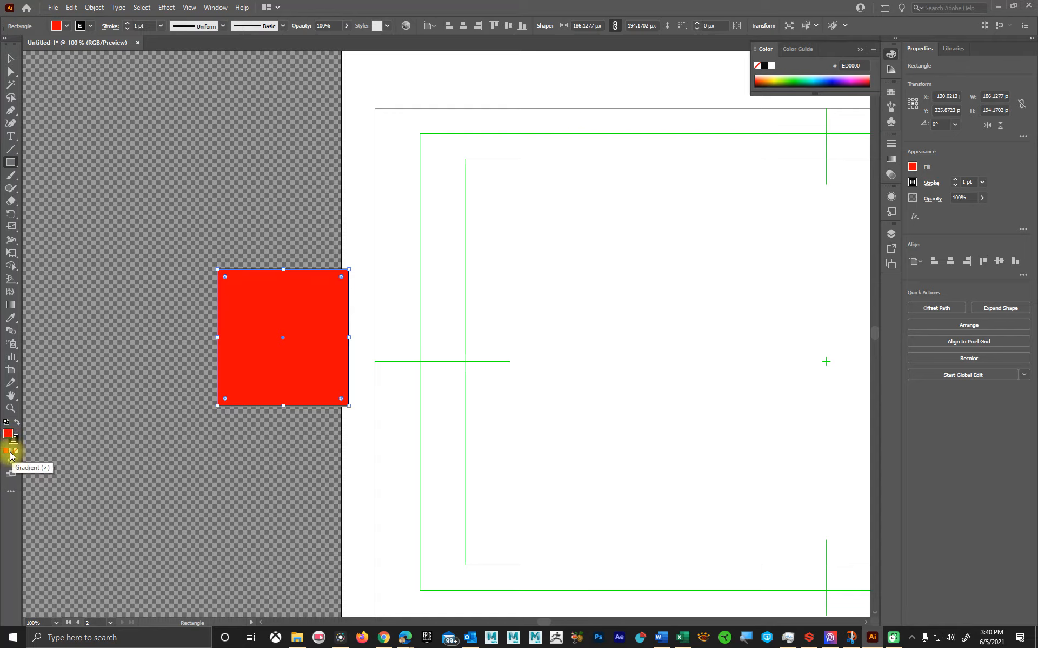
left_click(10, 452)
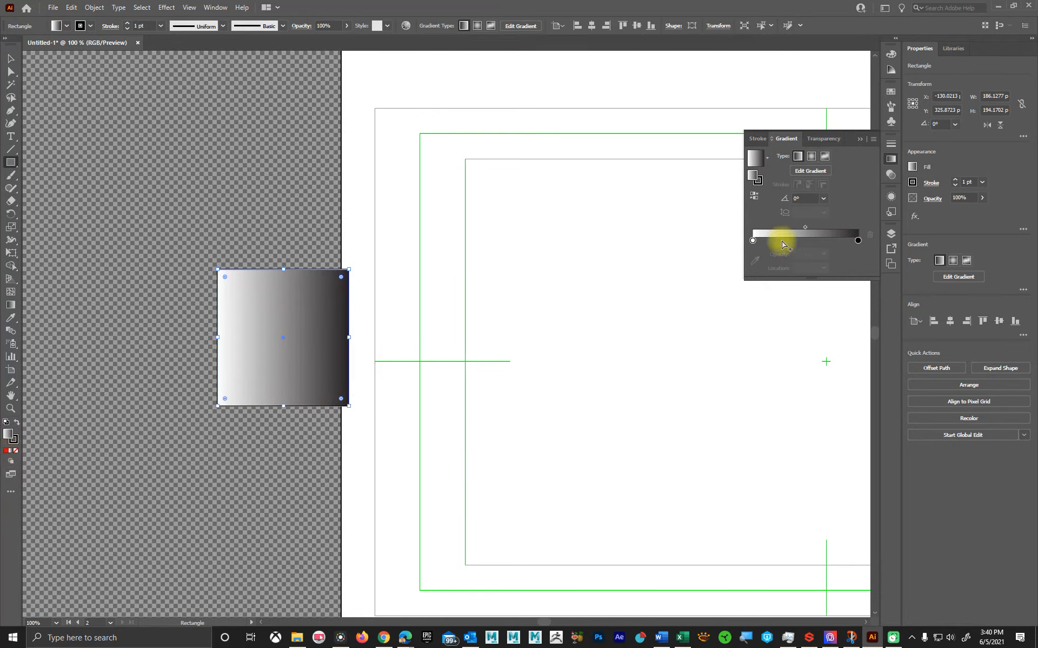
left_click(16, 455)
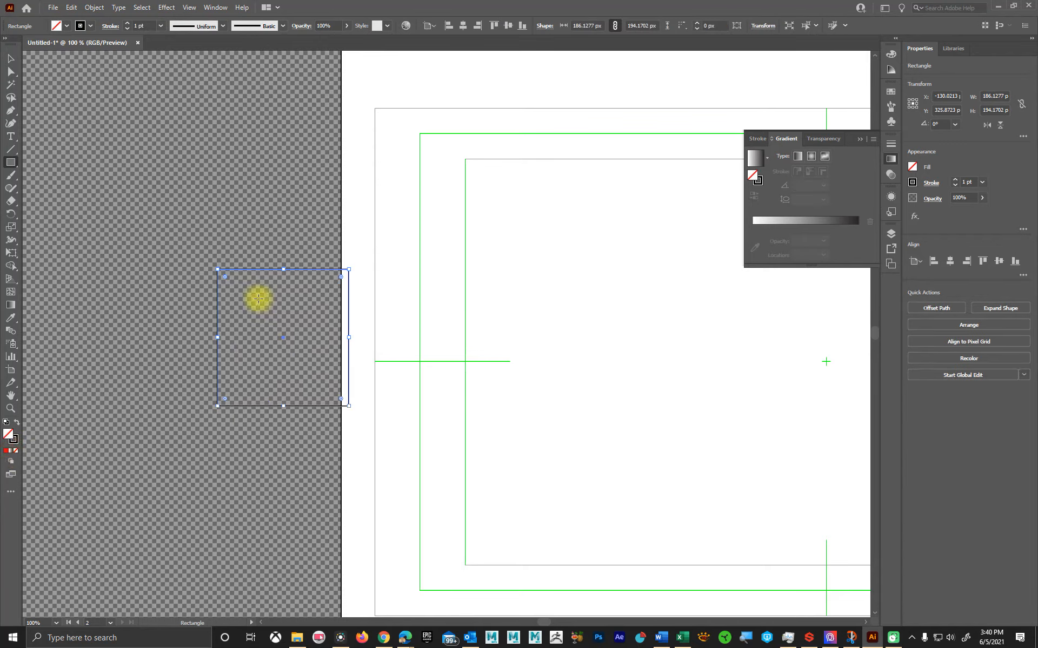
left_click(5, 452)
- Remove the red rectangle's stroke and restore it as solid black
left_click(14, 443)
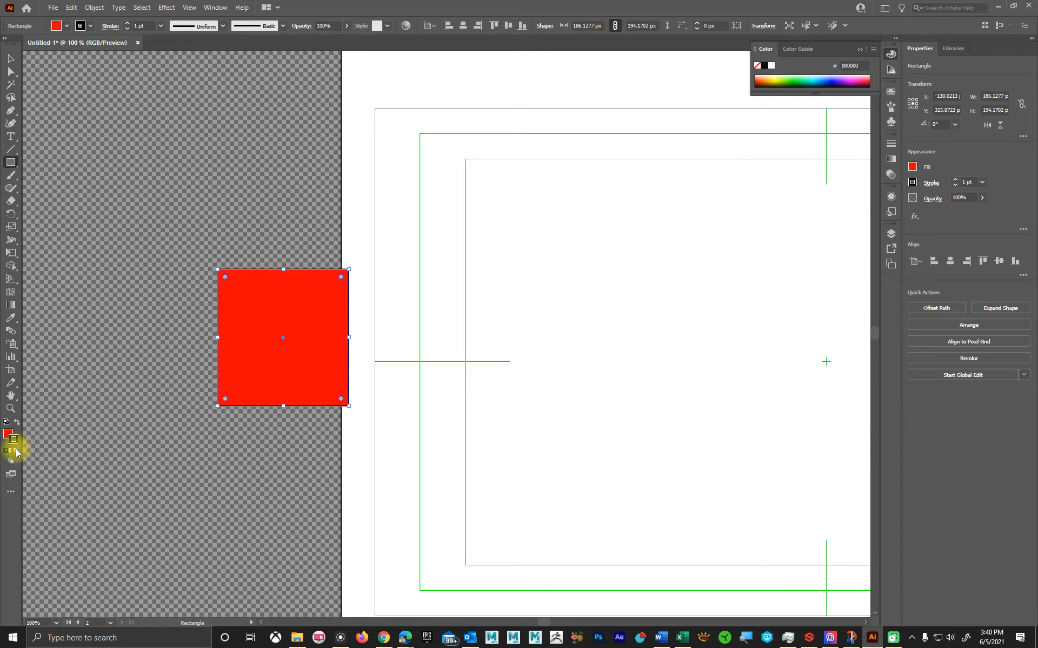
left_click(16, 452)
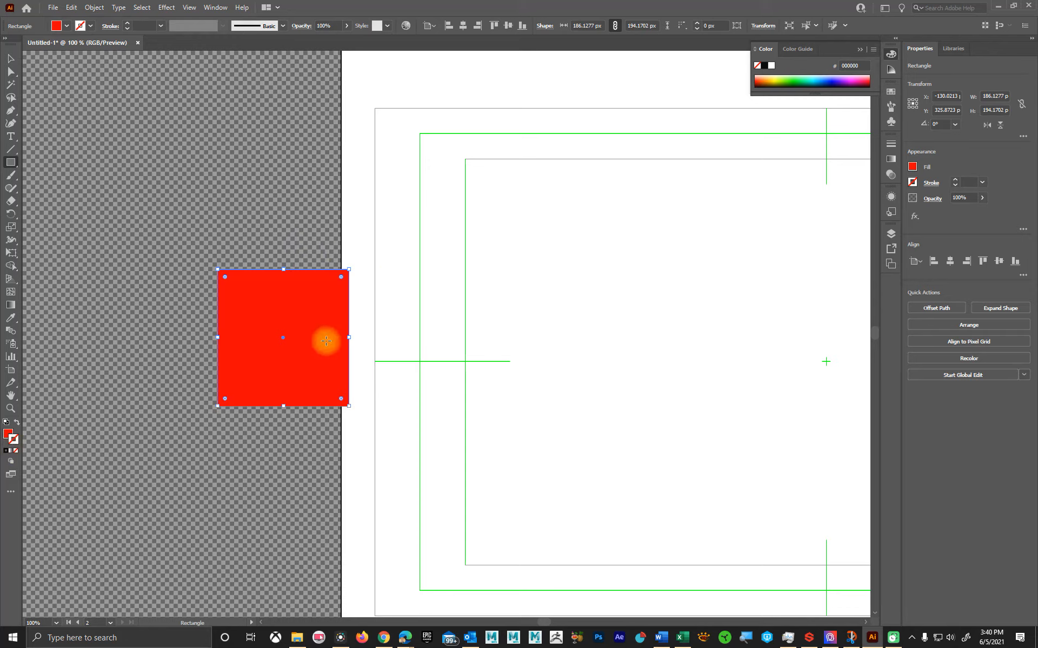
left_click(7, 453)
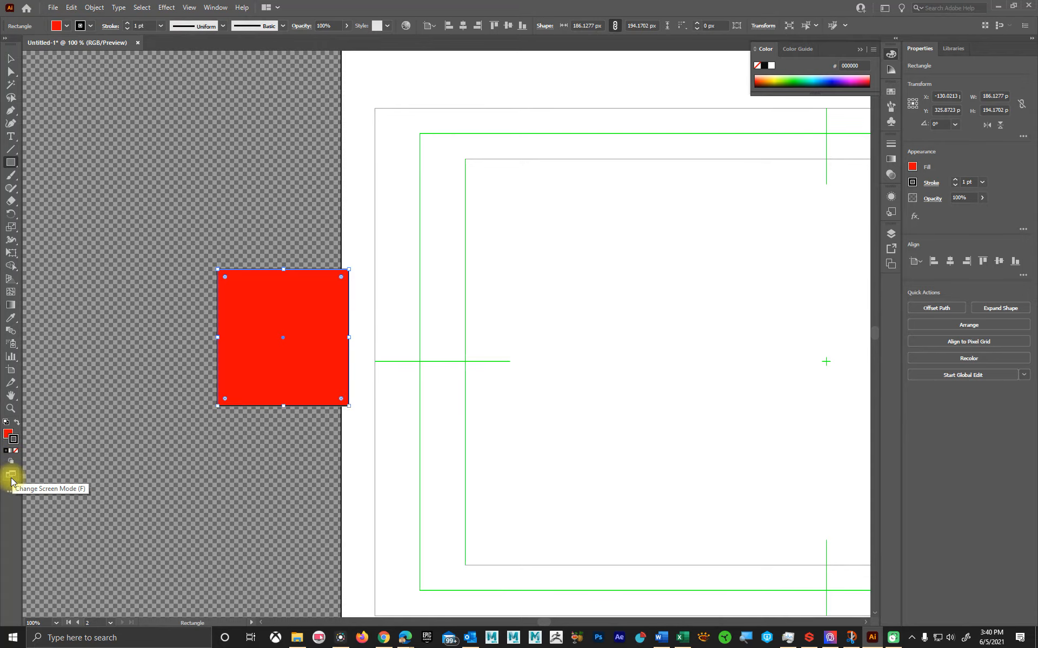
- Cycle through the screen modes and return to the normal screen mode
key("f")
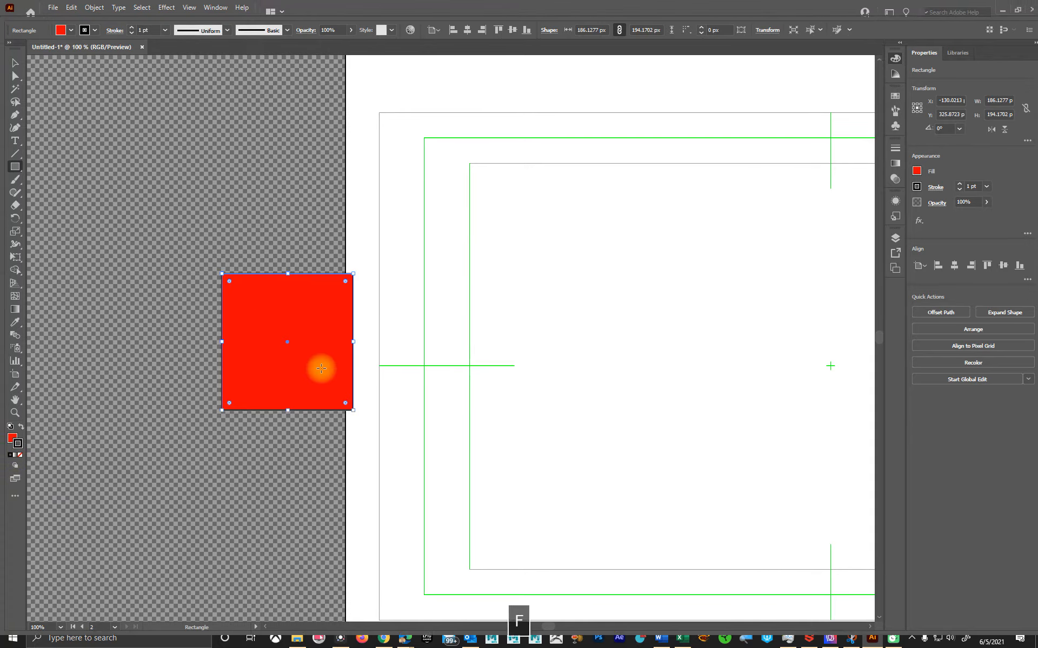
key("f")
key("f")
key("f")
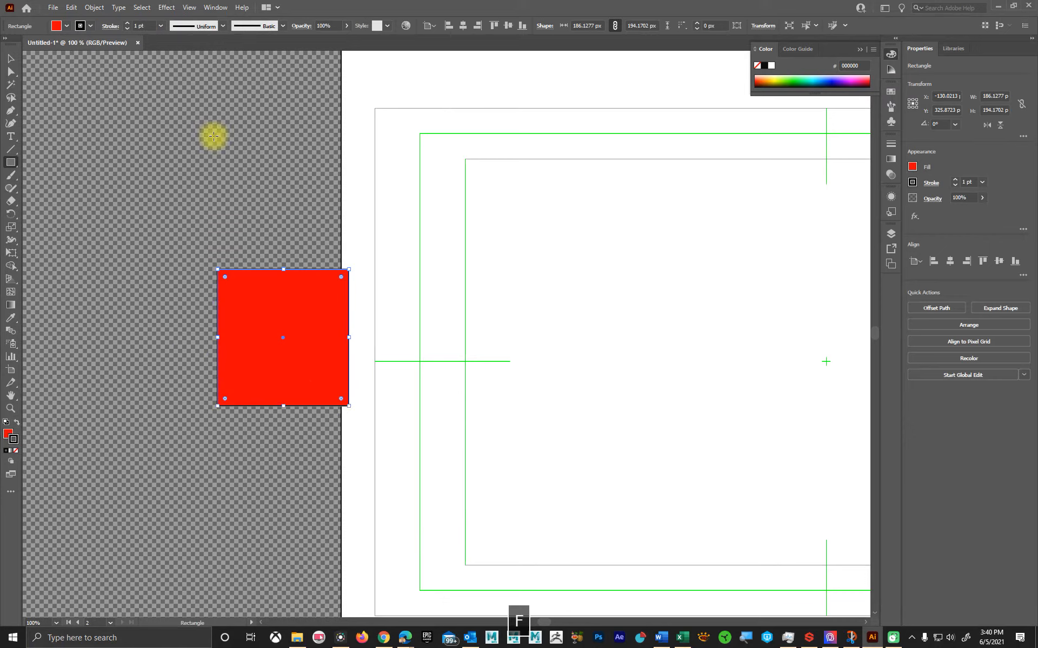
- Examine the complete list of all available tools, from the selection and drawing tools to the navigation tools
left_click(12, 493)
scroll(85, 370, "down", 5)
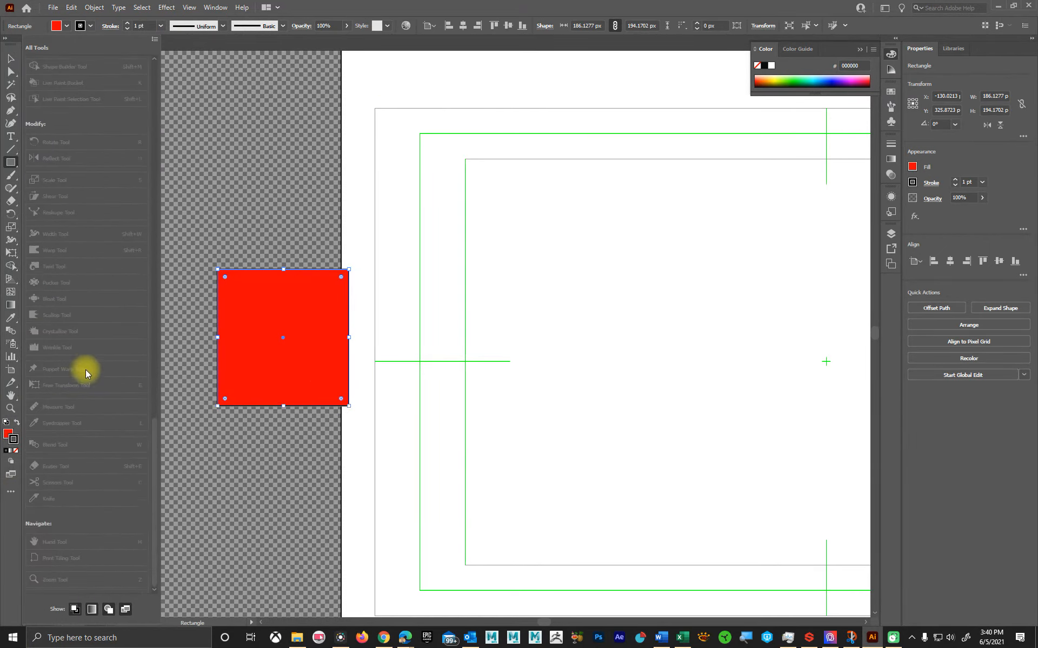
scroll(85, 371, "up", 5)
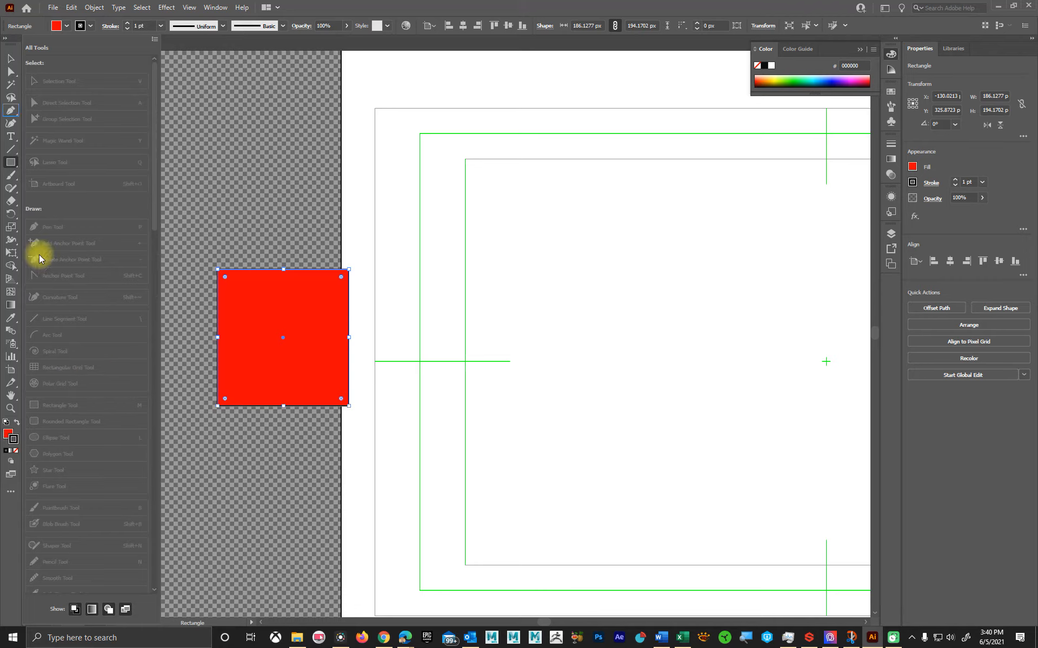
scroll(87, 346, "down", 5)
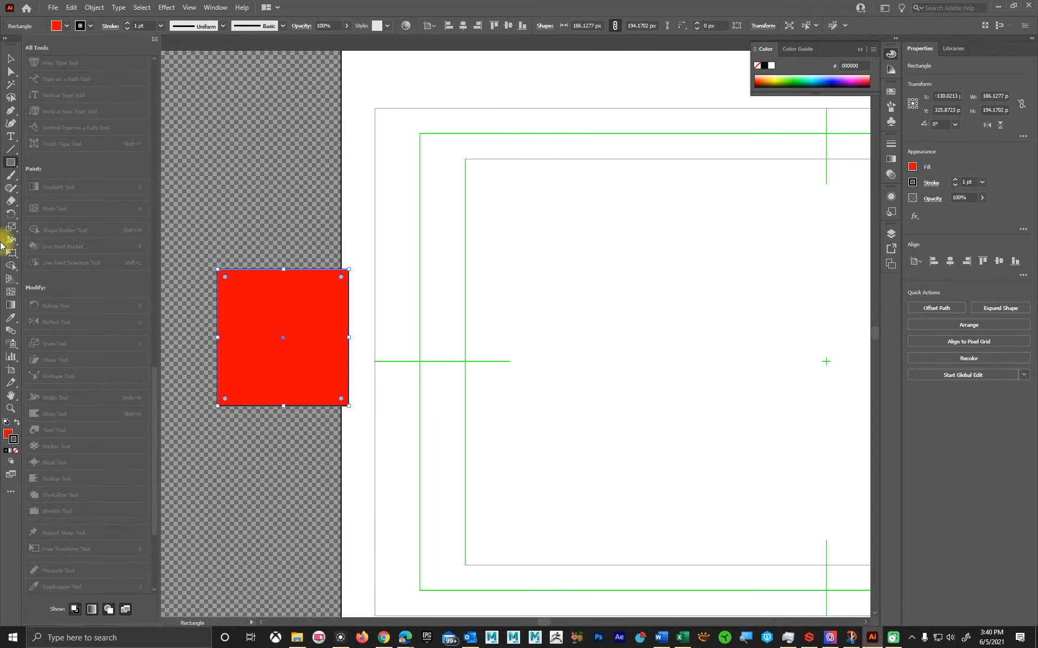
scroll(90, 439, "down", 3)
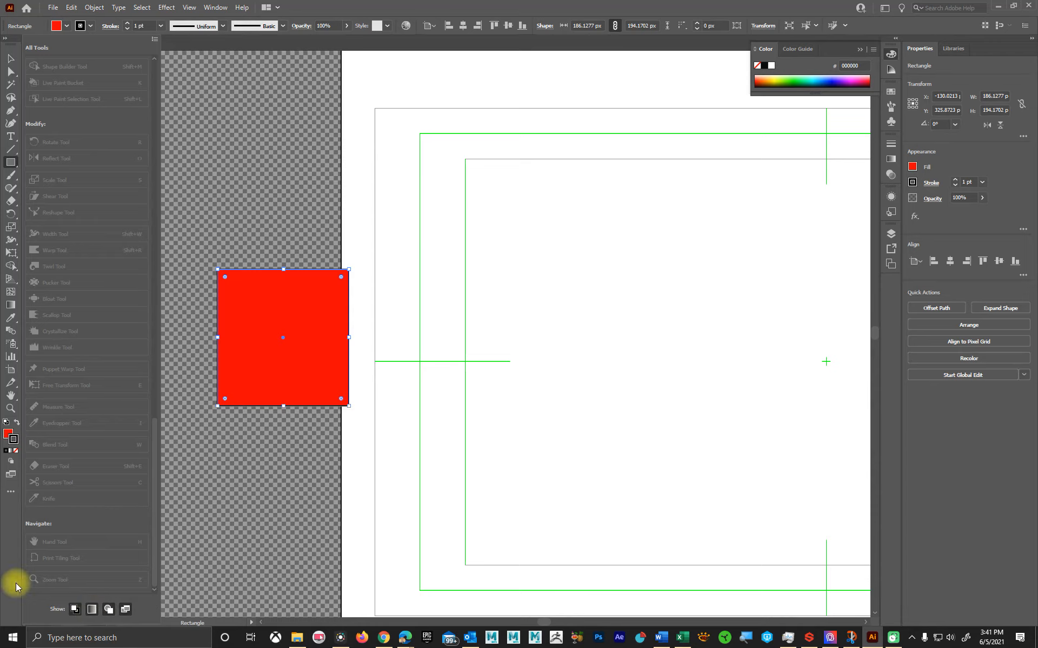
left_click(4, 543)
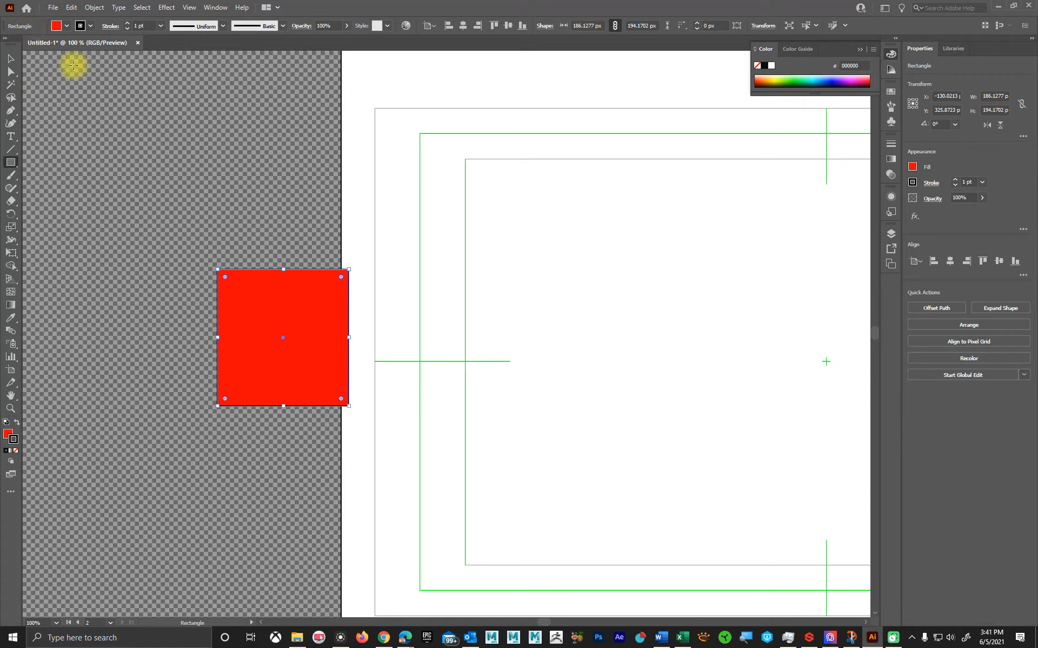
- Reselect the red rectangle with the Selection tool and raise its stroke weight to 16 pt
left_click(11, 59)
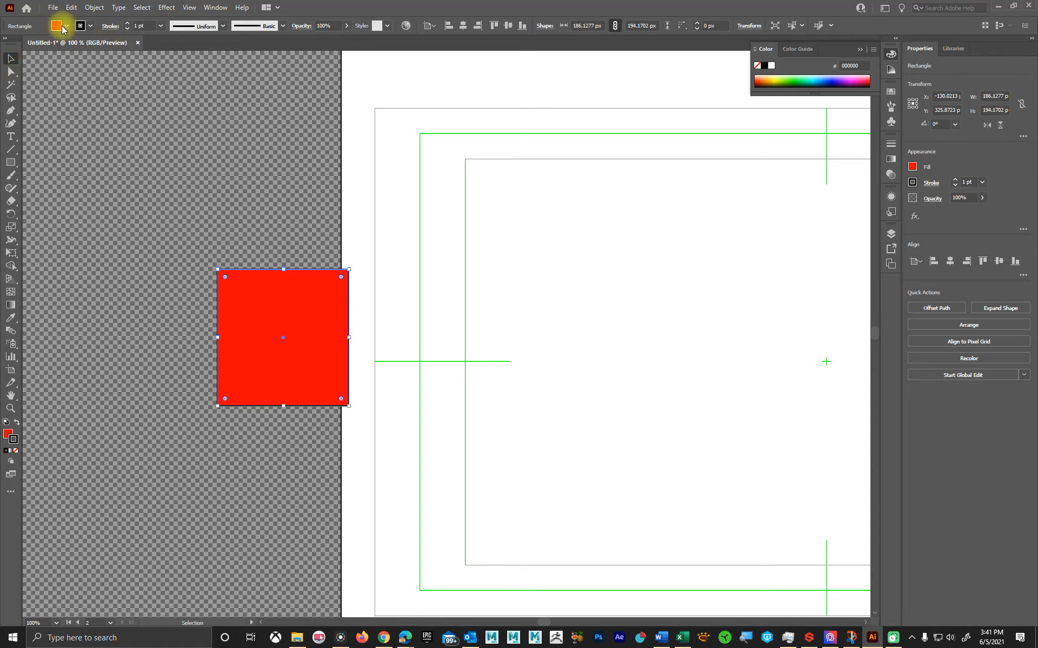
left_click(174, 145)
left_click(271, 301)
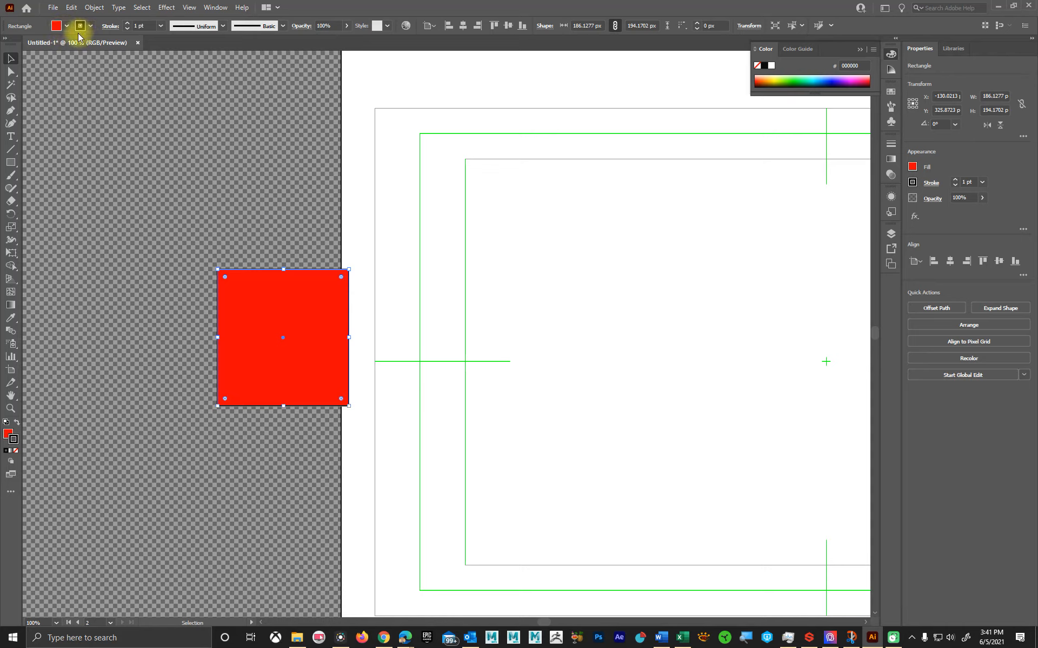
left_click(127, 24)
left_click(127, 23)
left_click(127, 24)
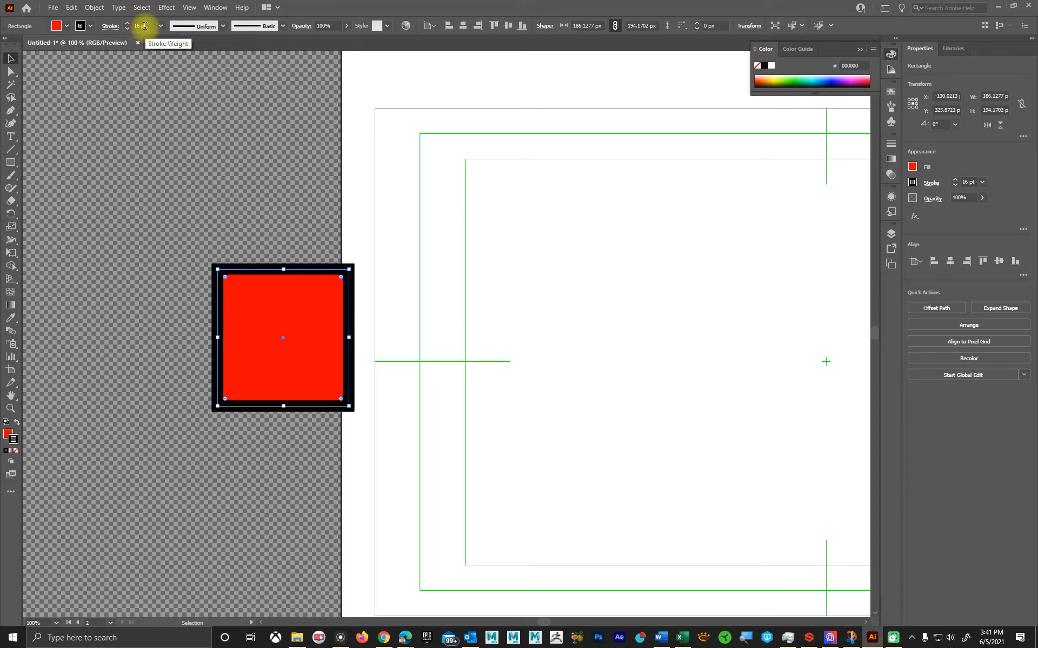
- Try two variable width profiles on the red rectangle's stroke, and return it to the Uniform profile
left_click(216, 28)
left_click(204, 61)
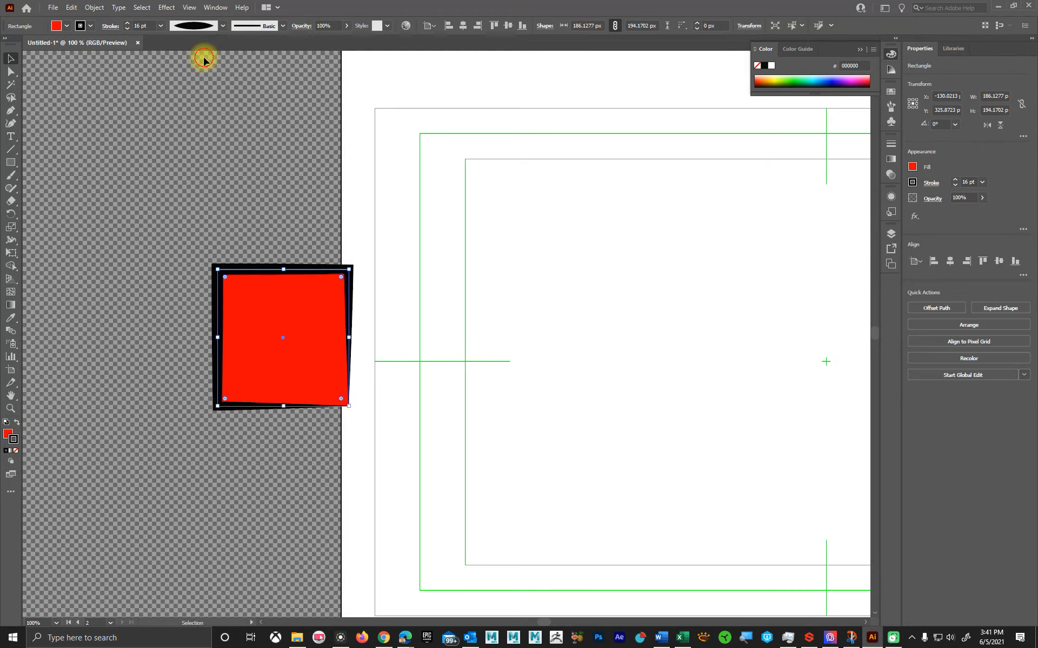
left_click(206, 26)
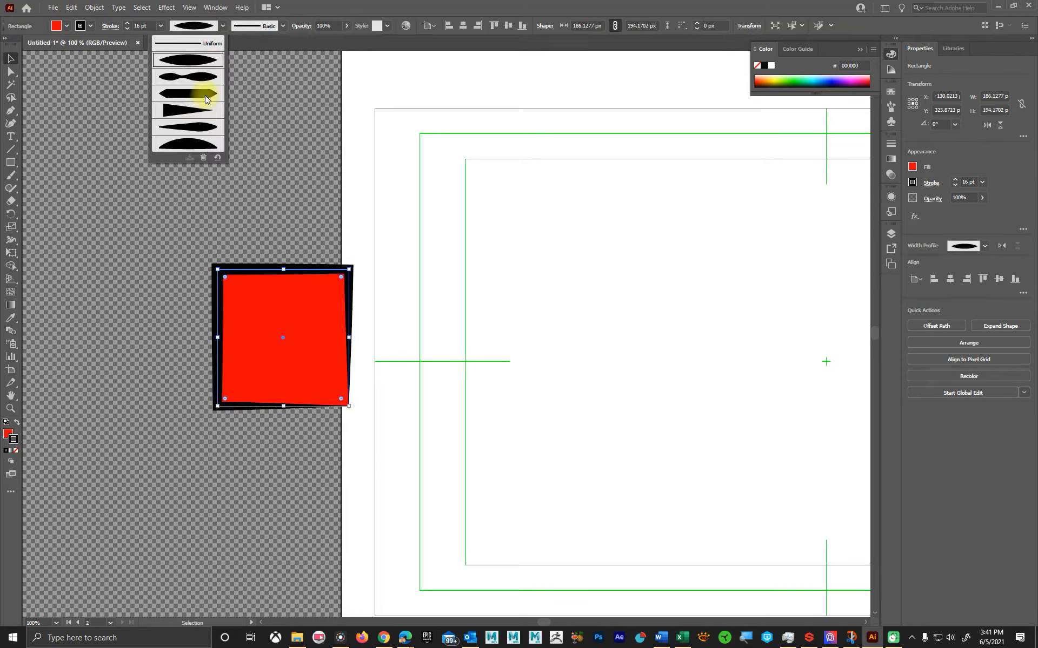
left_click(201, 139)
left_click(199, 25)
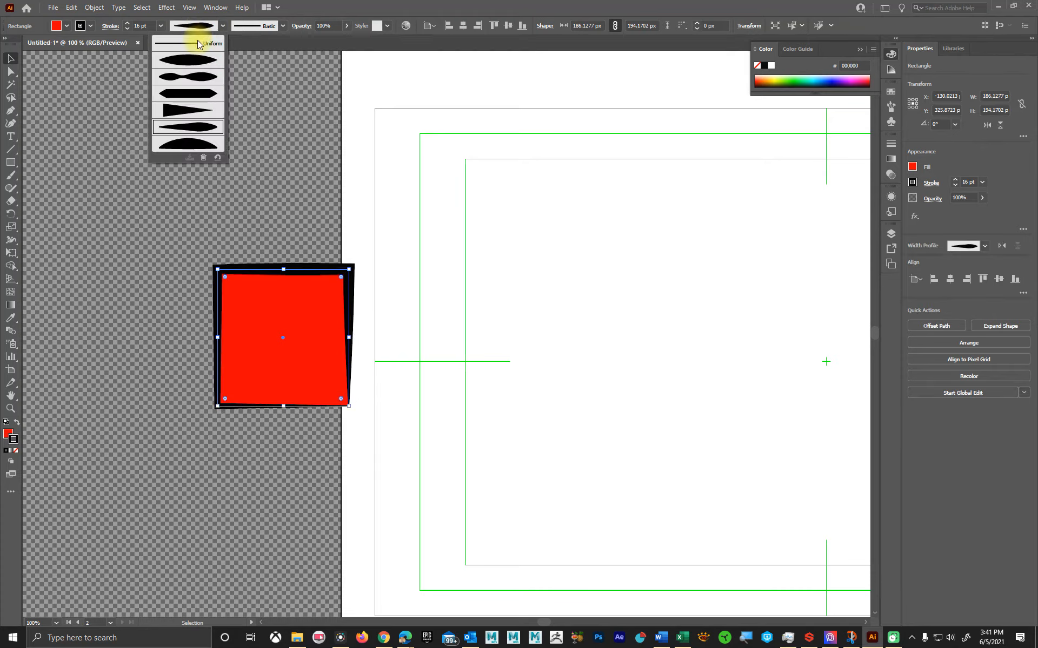
left_click(190, 43)
- Try the broken-line brush and the 3.00 bristle brush on the rectangle's stroke, and reapply the Basic brush
left_click(259, 27)
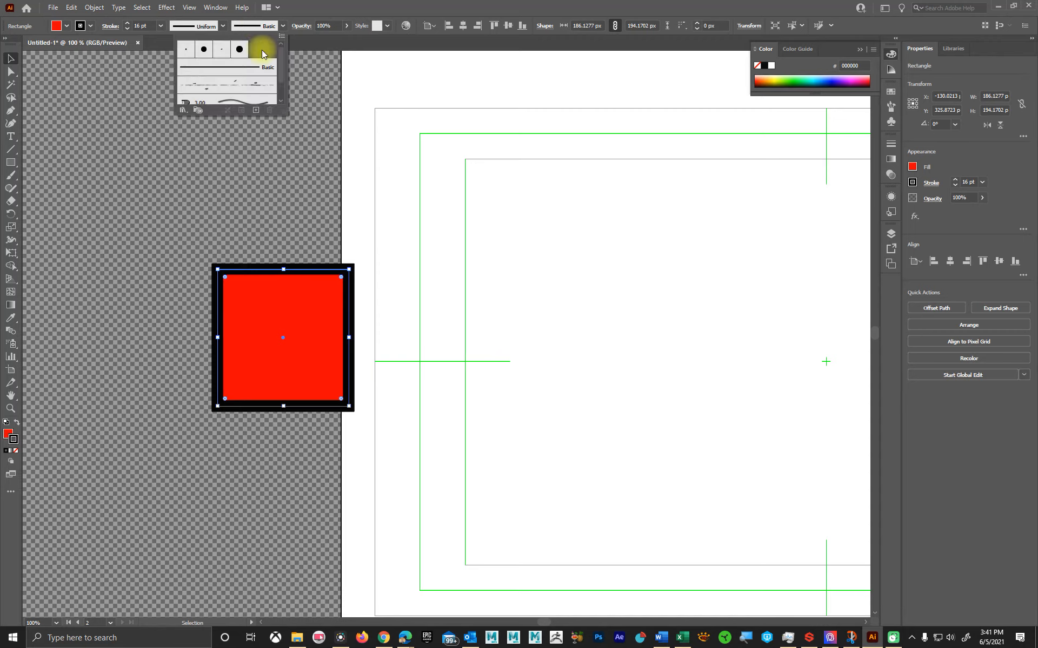
left_click(243, 88)
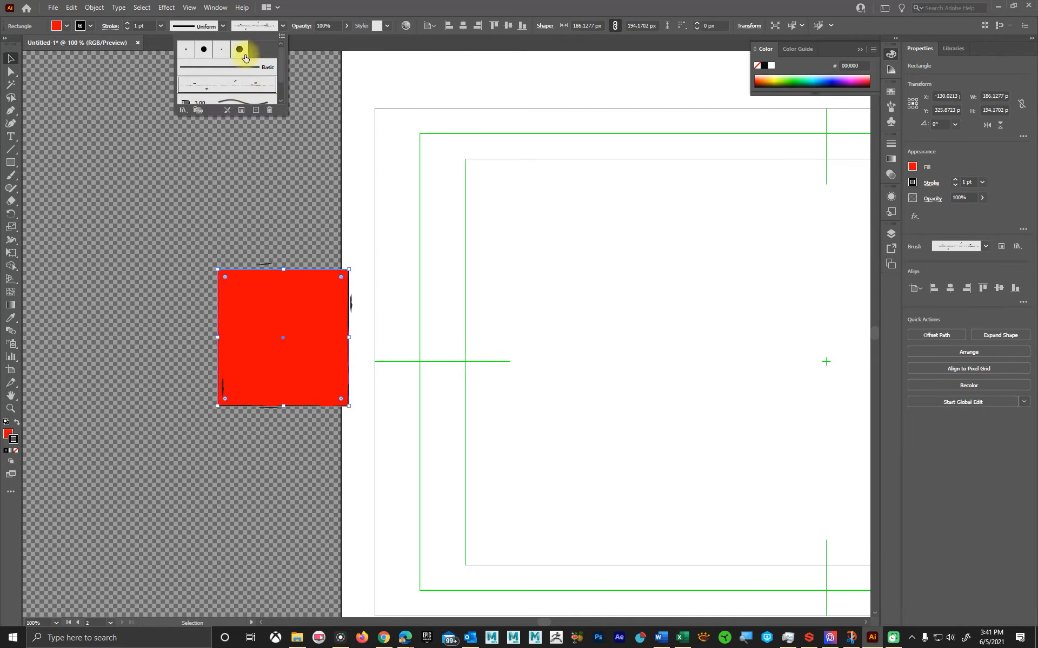
scroll(246, 85, "down", 1)
left_click(247, 84)
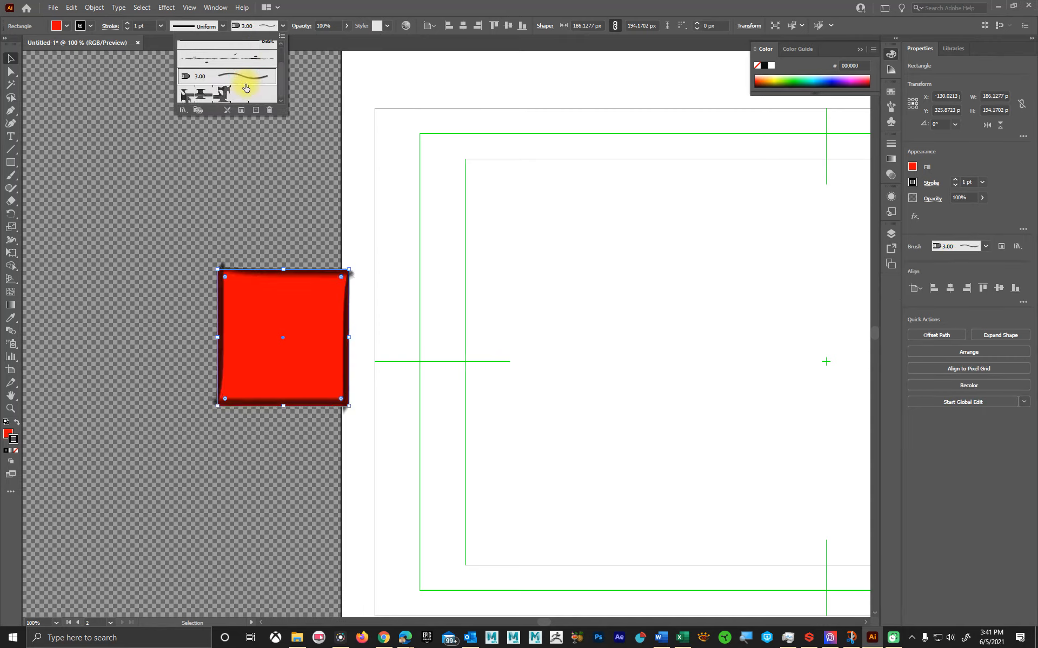
scroll(238, 92, "up", 1)
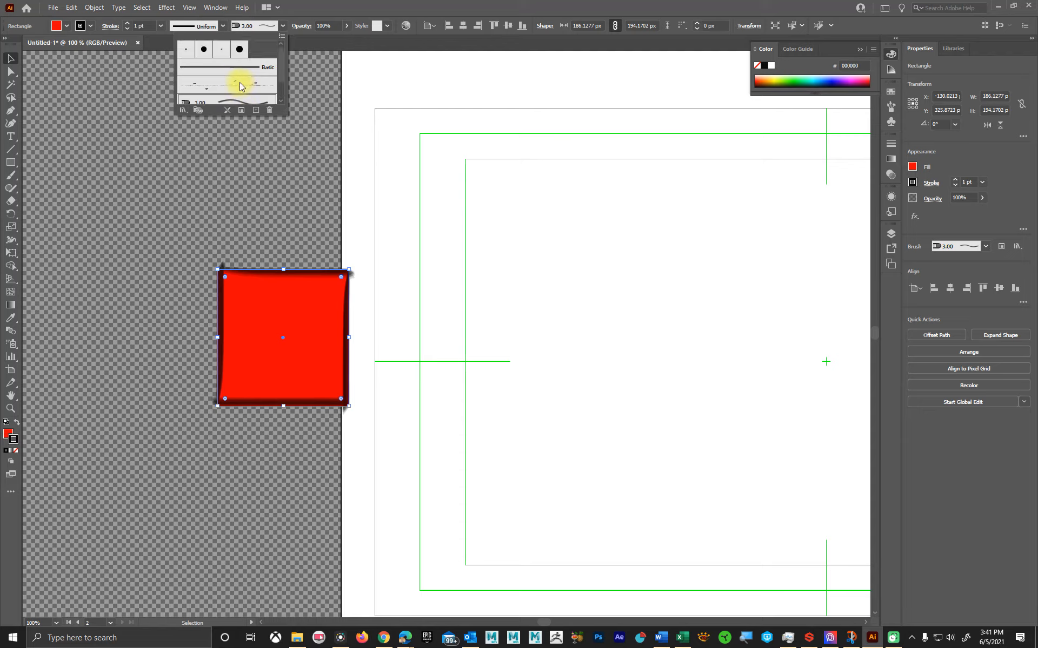
left_click(228, 68)
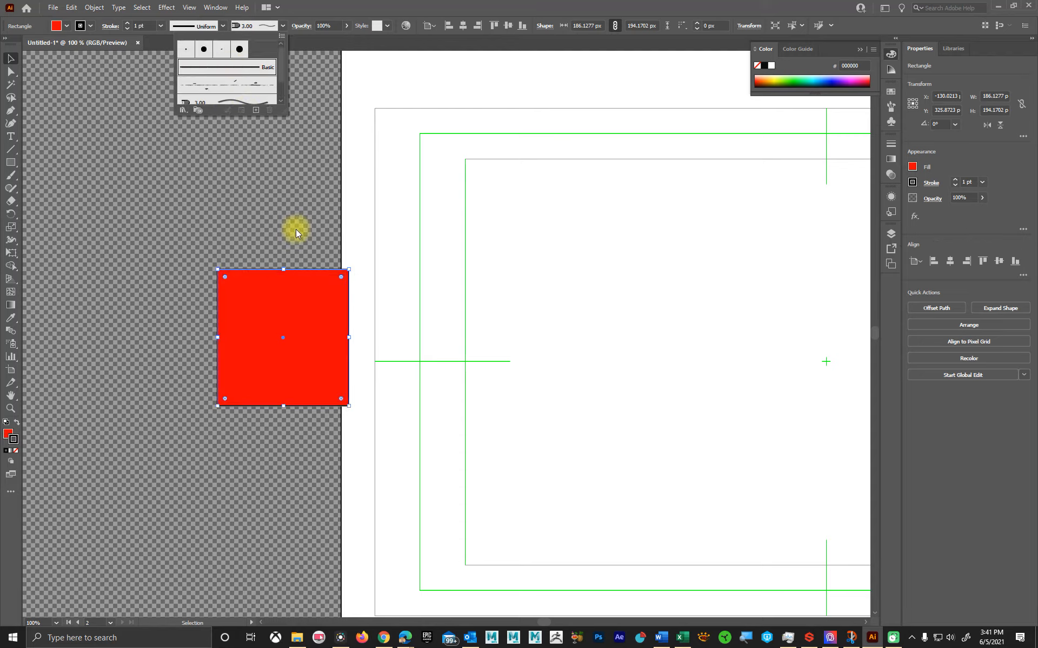
left_click(314, 6)
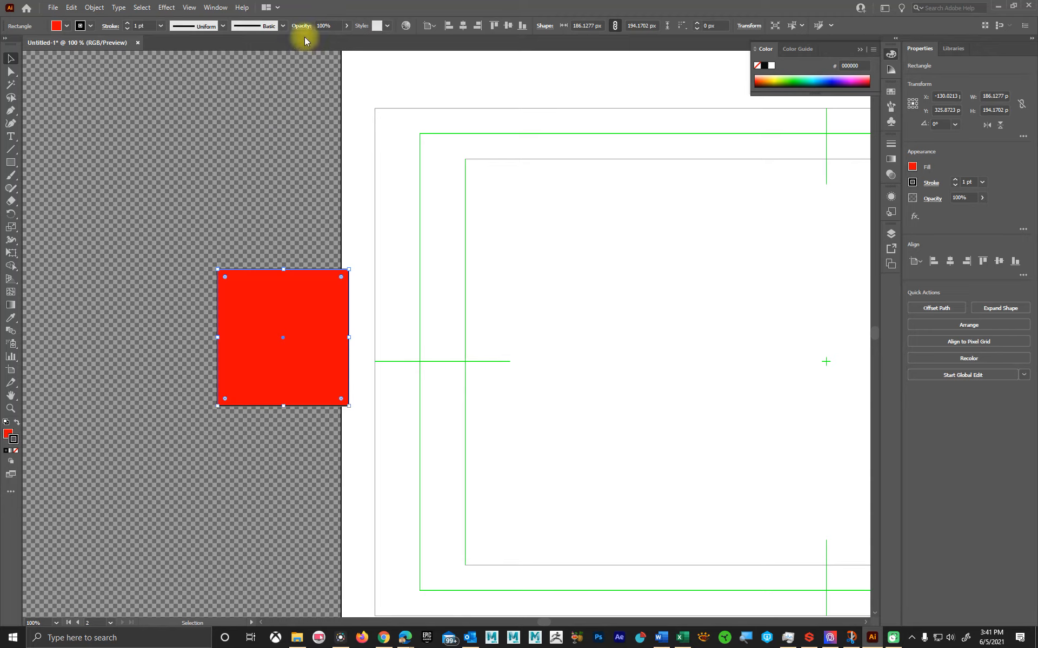
- Examine the available graphic styles and the Align To options for the red rectangle
left_click(387, 26)
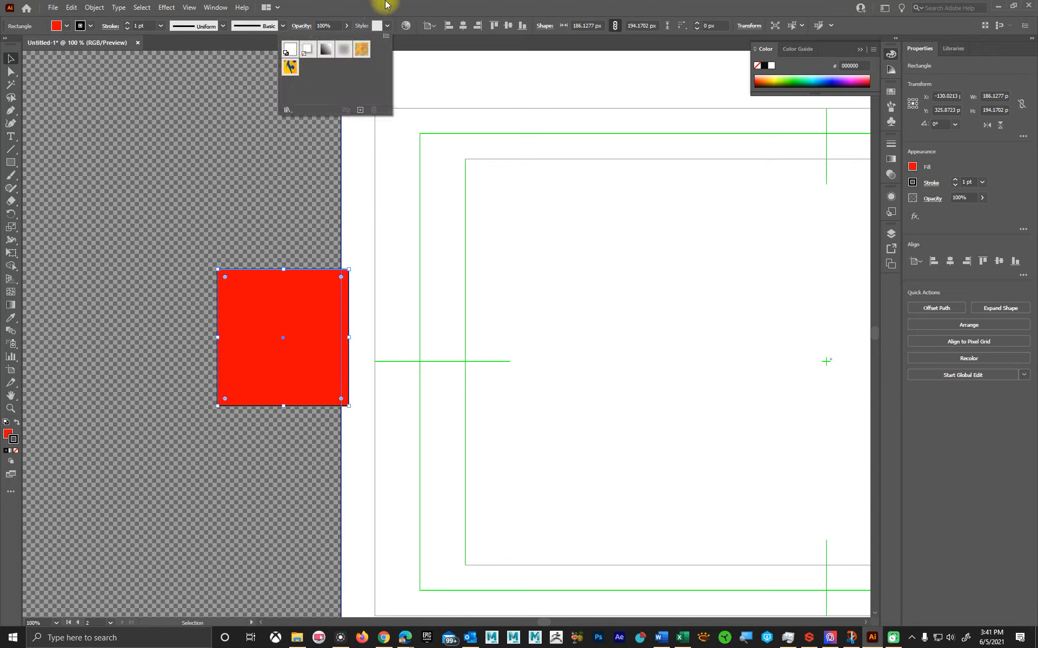
left_click(450, 6)
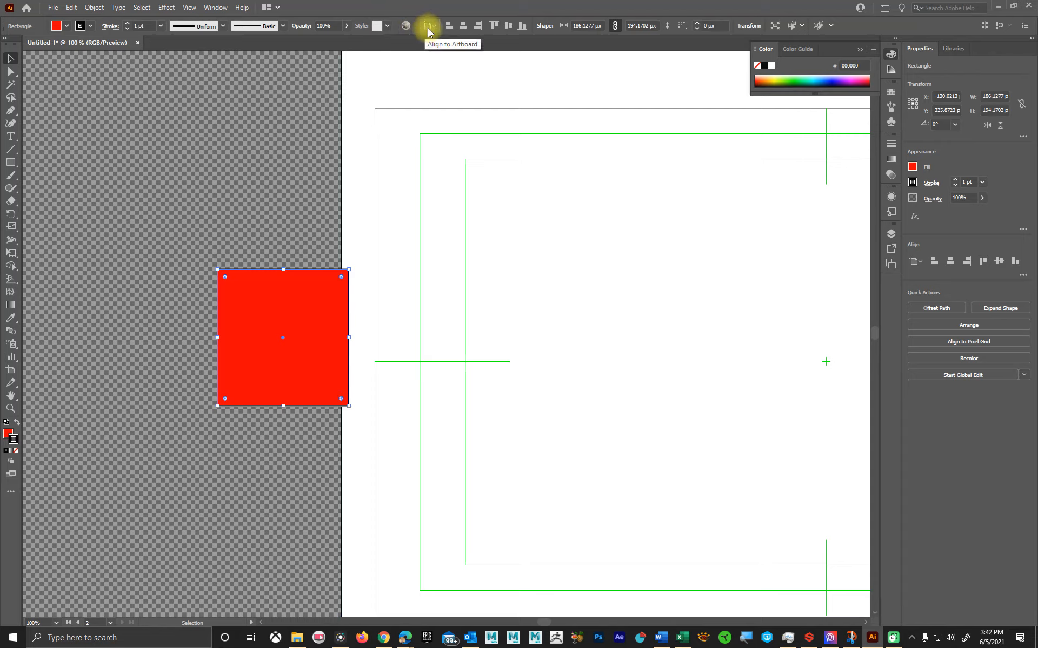
left_click(428, 27)
left_click(448, 38)
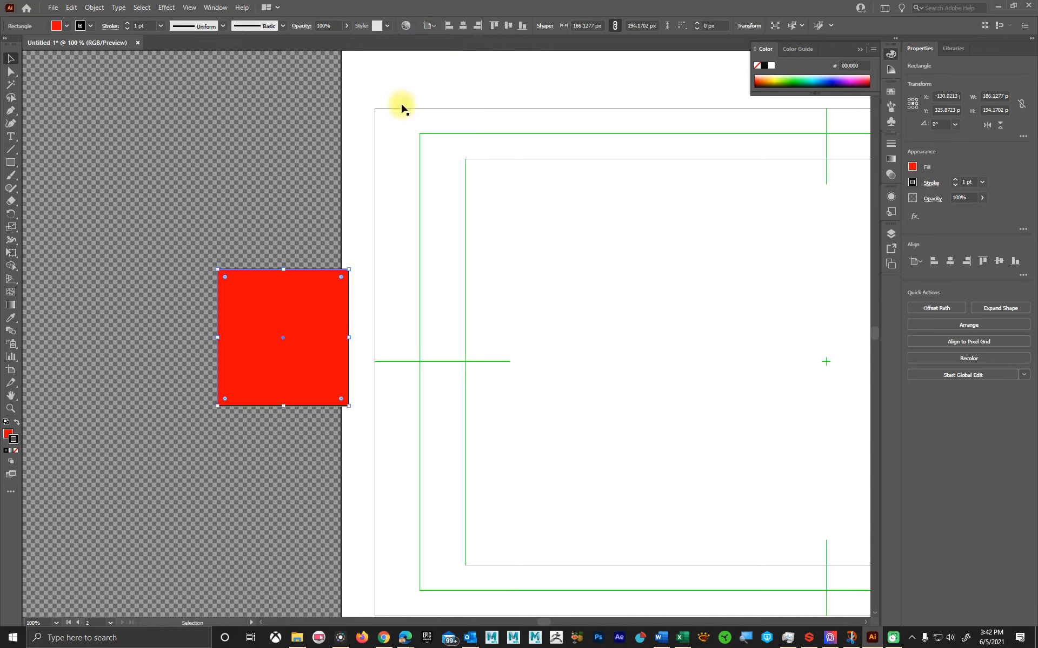
- Deselect the red rectangle to view the document-level options, and select the rectangle again
left_click(320, 191)
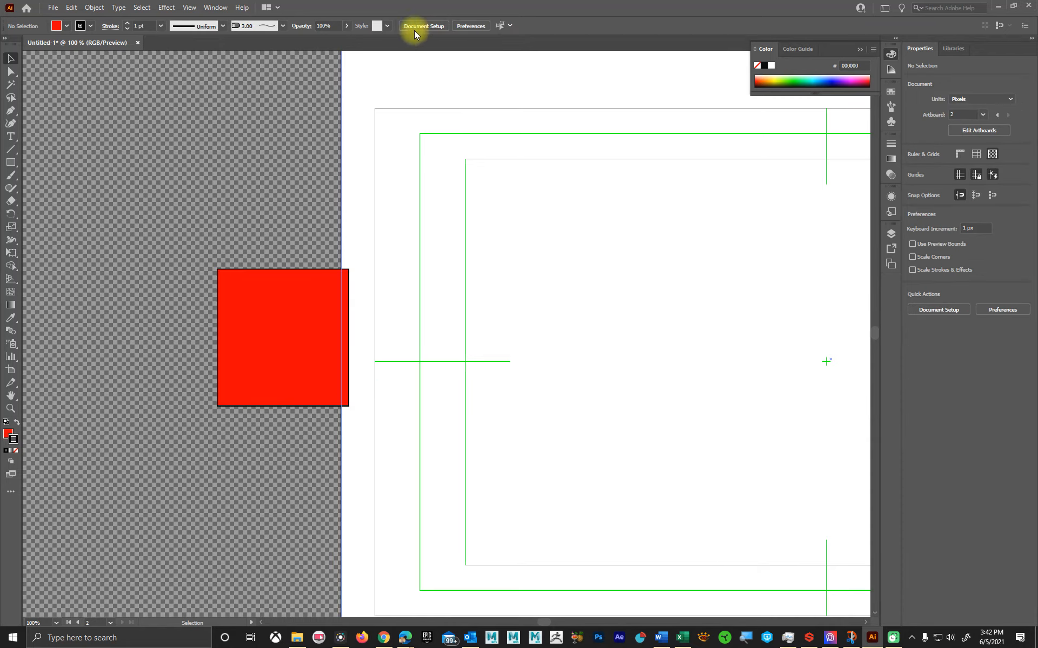
left_click(287, 303)
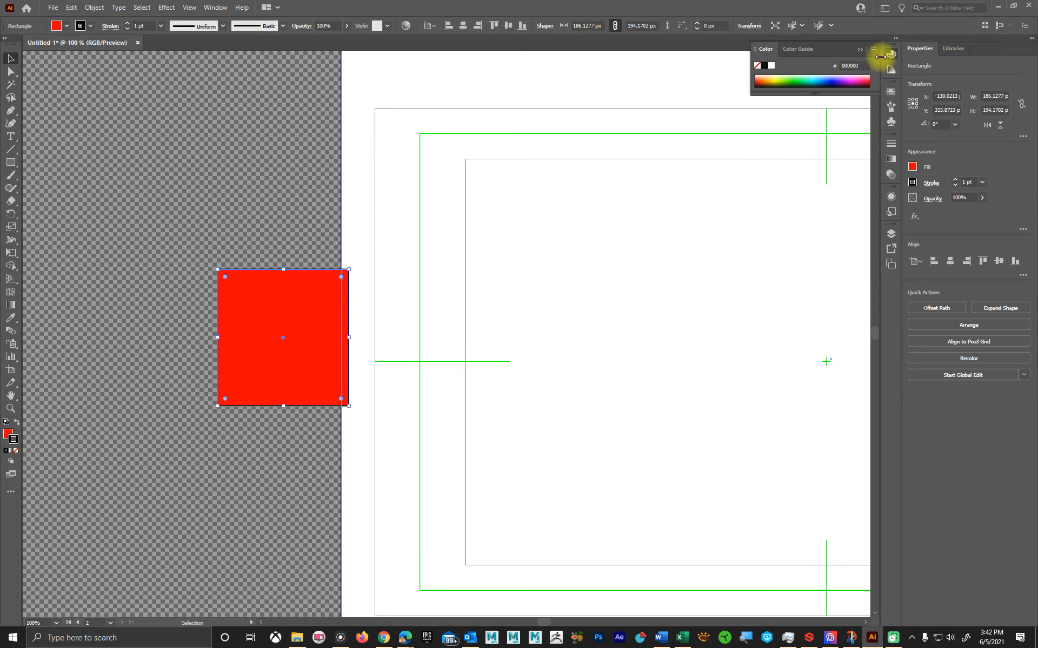
- Hide the color options, look through the available workspace windows, and show the document's layers
left_click(859, 48)
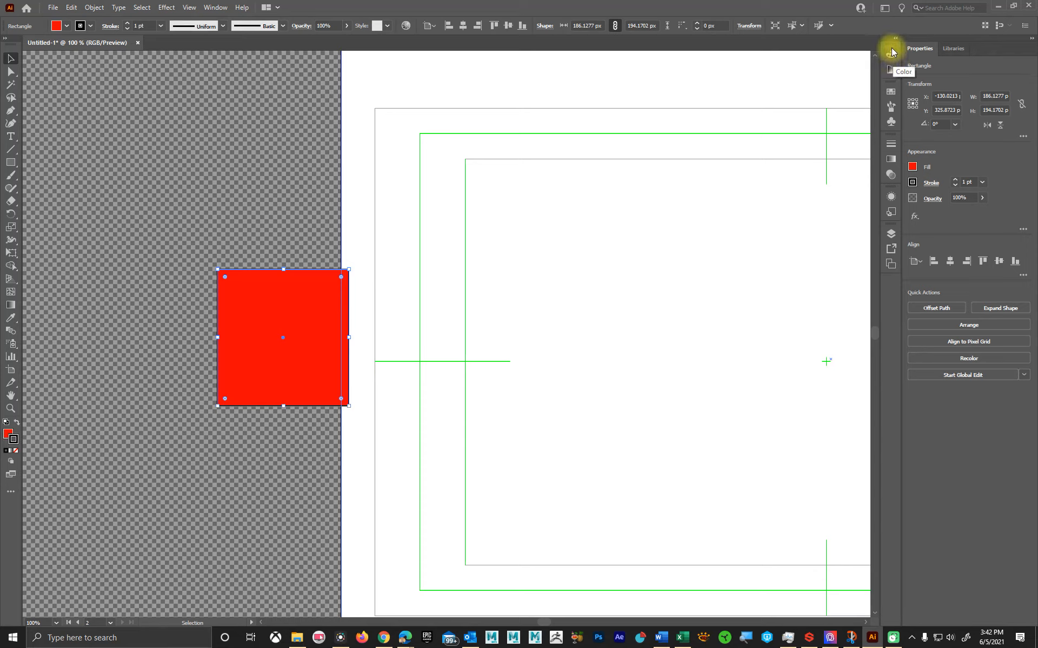
left_click(215, 7)
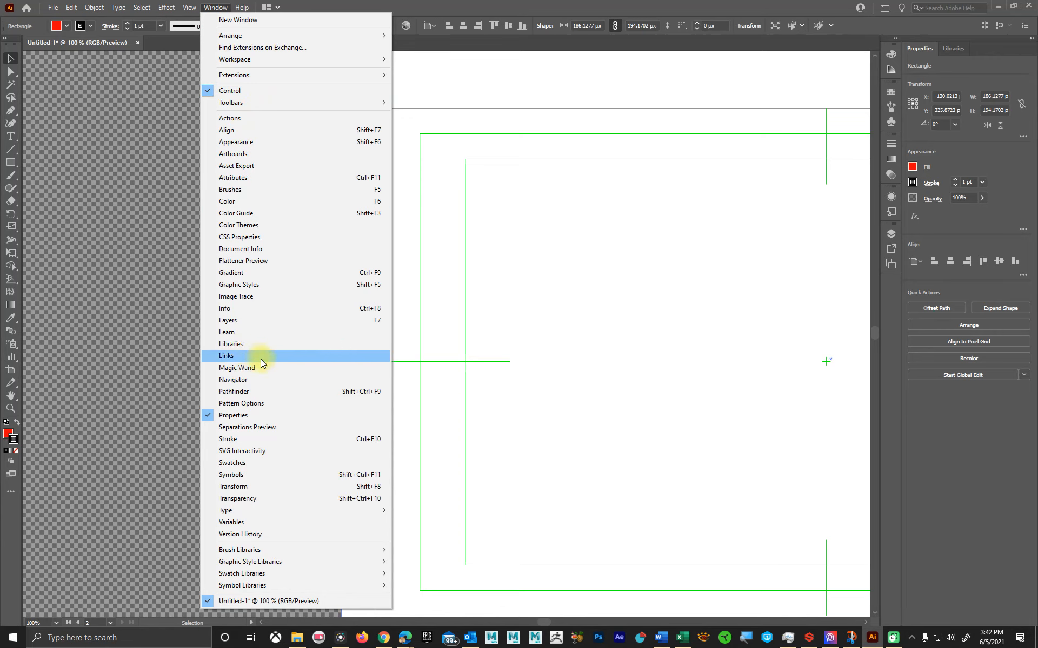
left_click(269, 323)
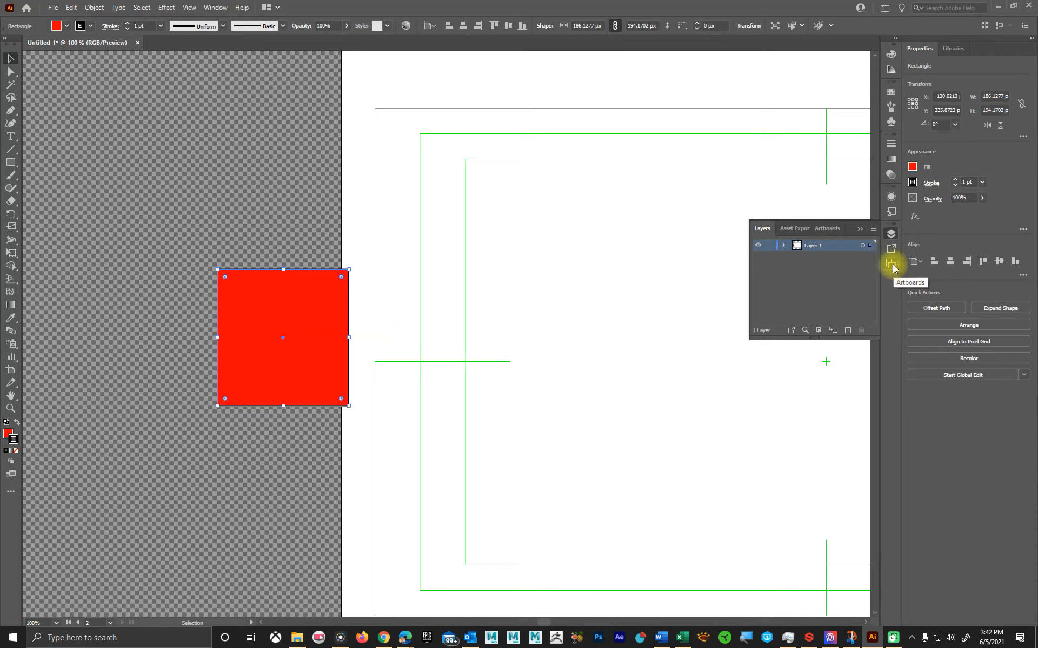
- View the gradient and stroke settings, switching the stroke settings between the weight-only view and the full set of options
left_click(890, 162)
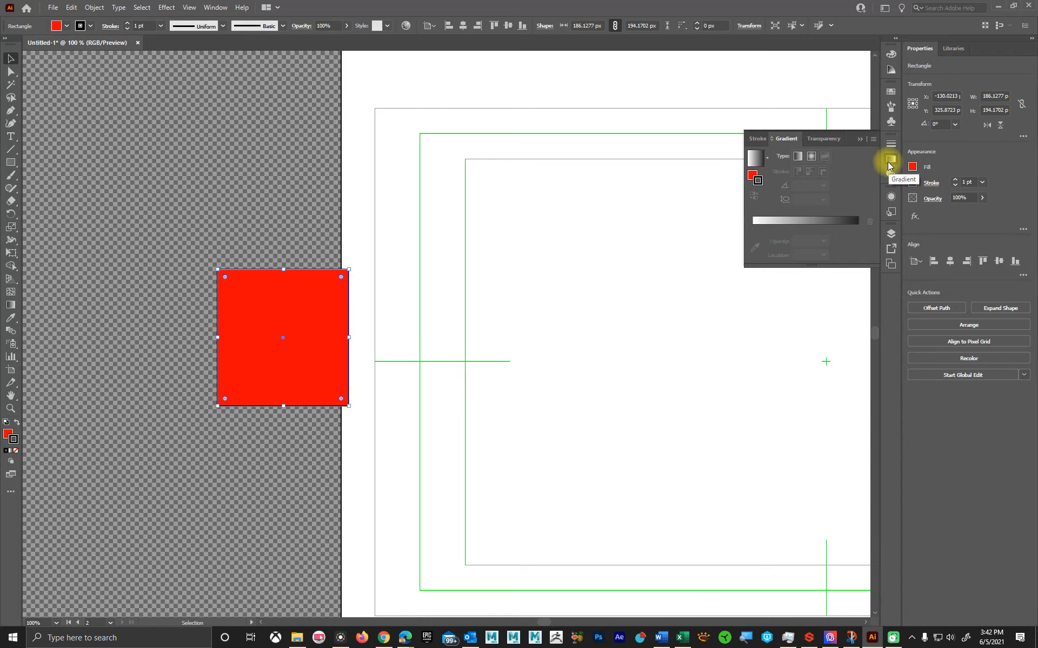
left_click(757, 139)
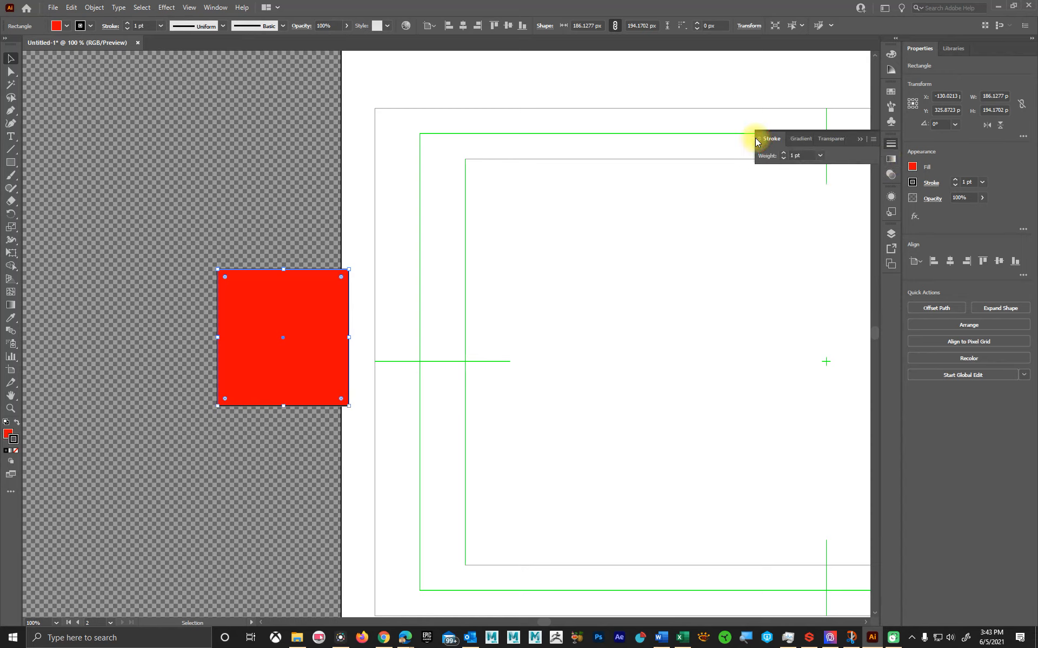
left_click(860, 140)
left_click(890, 144)
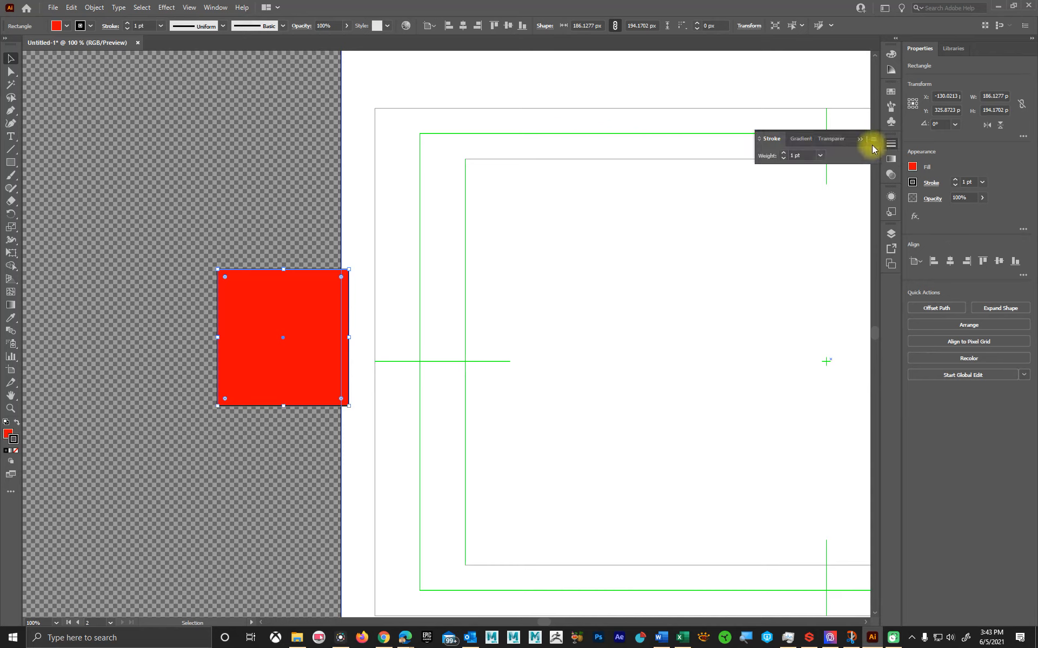
left_click(909, 142)
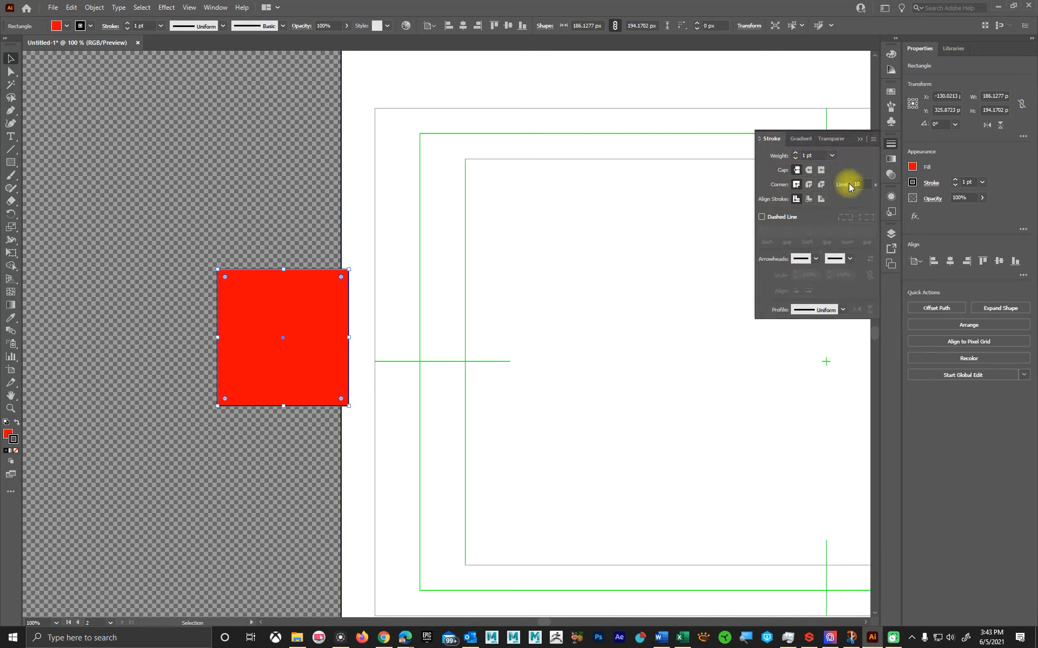
left_click(870, 142)
left_click(876, 142)
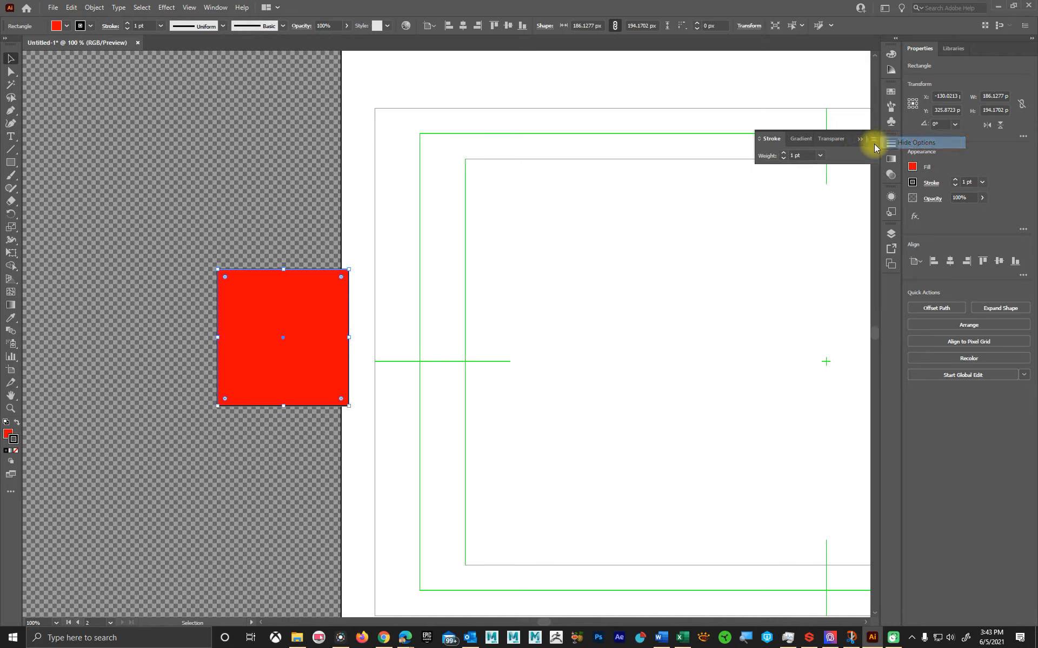
left_click(870, 142)
left_click(904, 142)
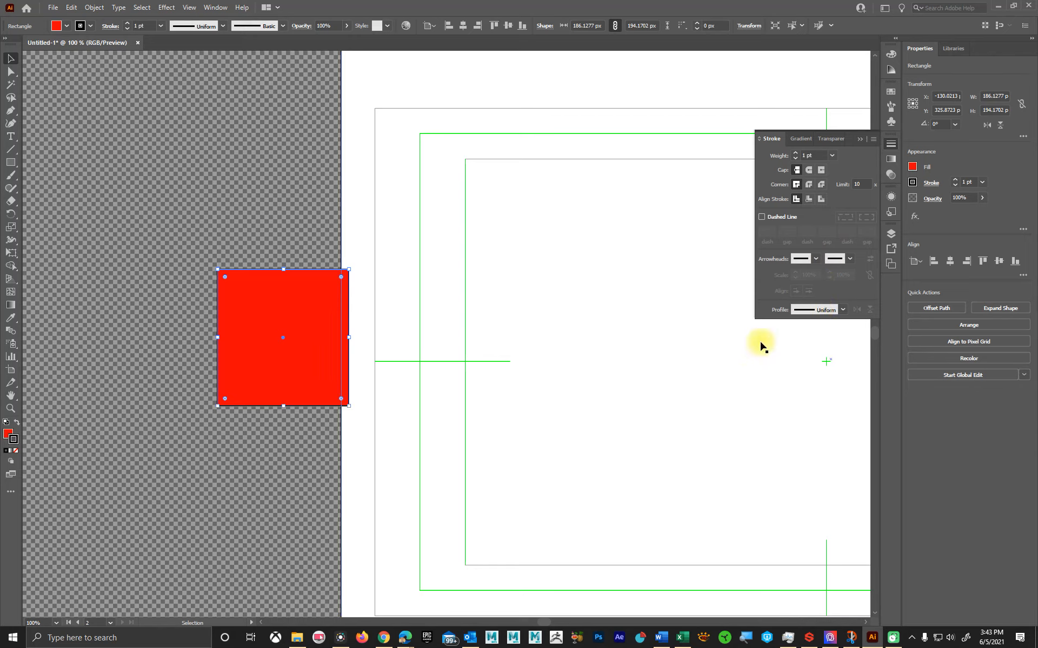
- View the gradient settings, hide their extra options, and look at the transparency settings of the red rectangle
left_click(800, 139)
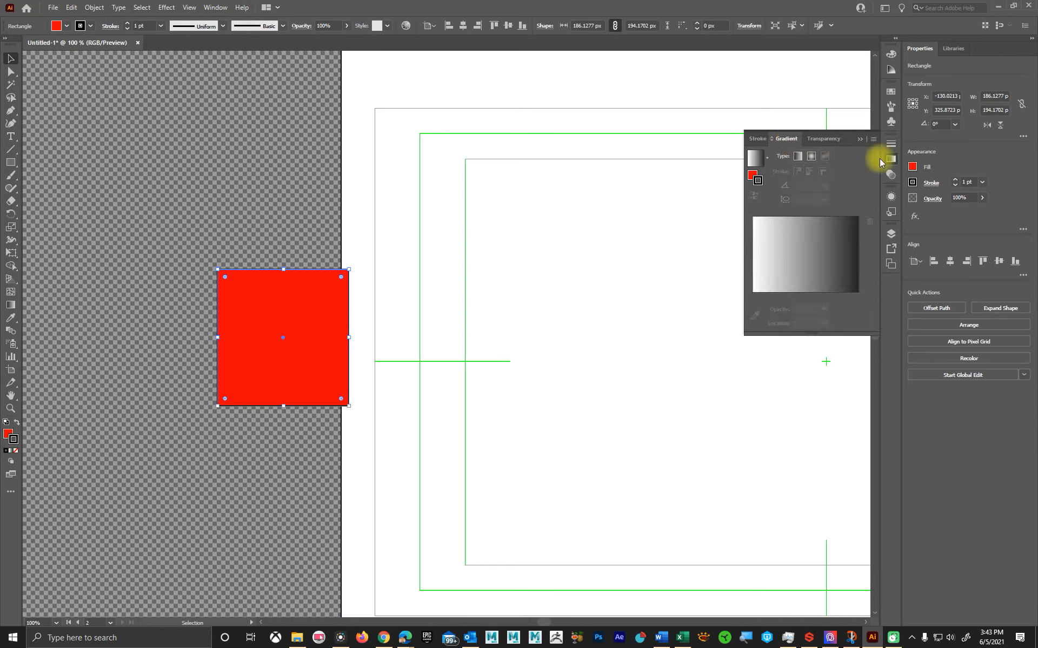
left_click(873, 138)
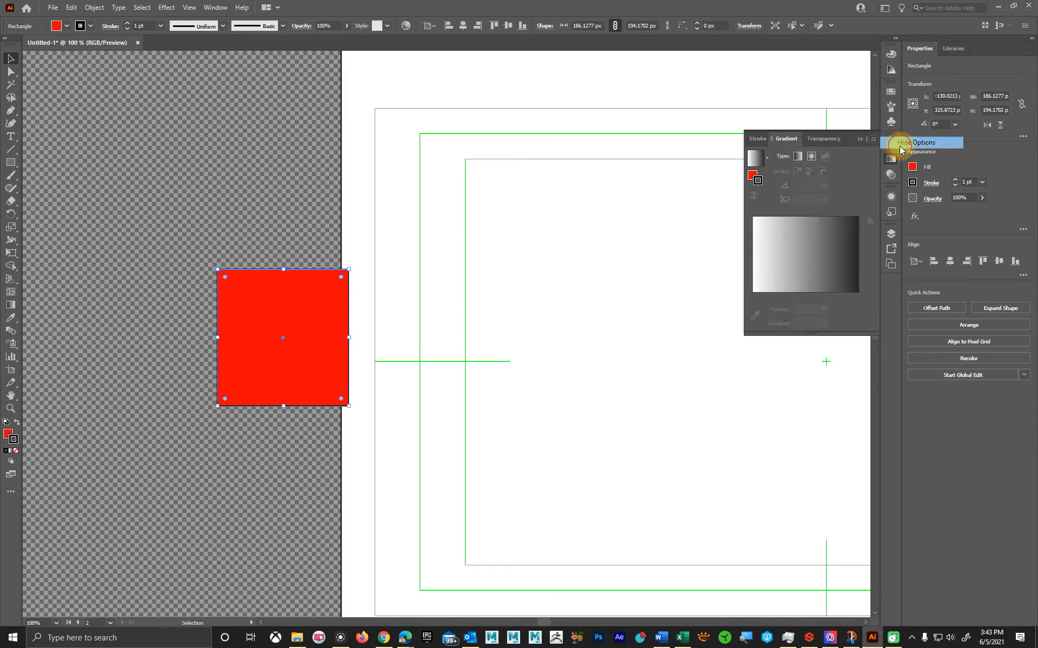
left_click(903, 143)
left_click(822, 139)
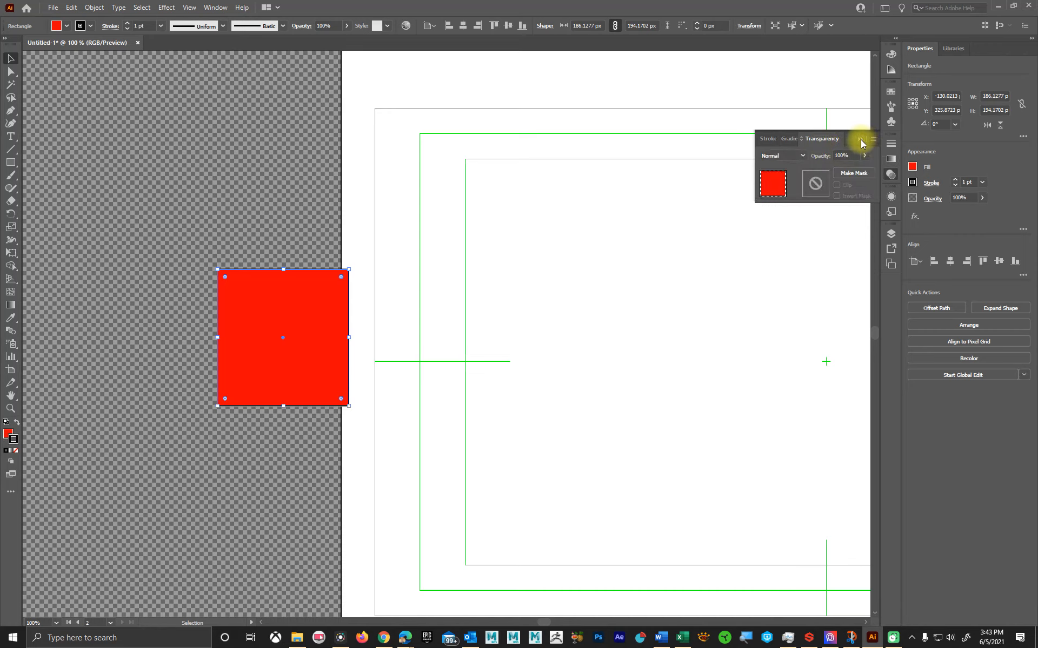
left_click(860, 141)
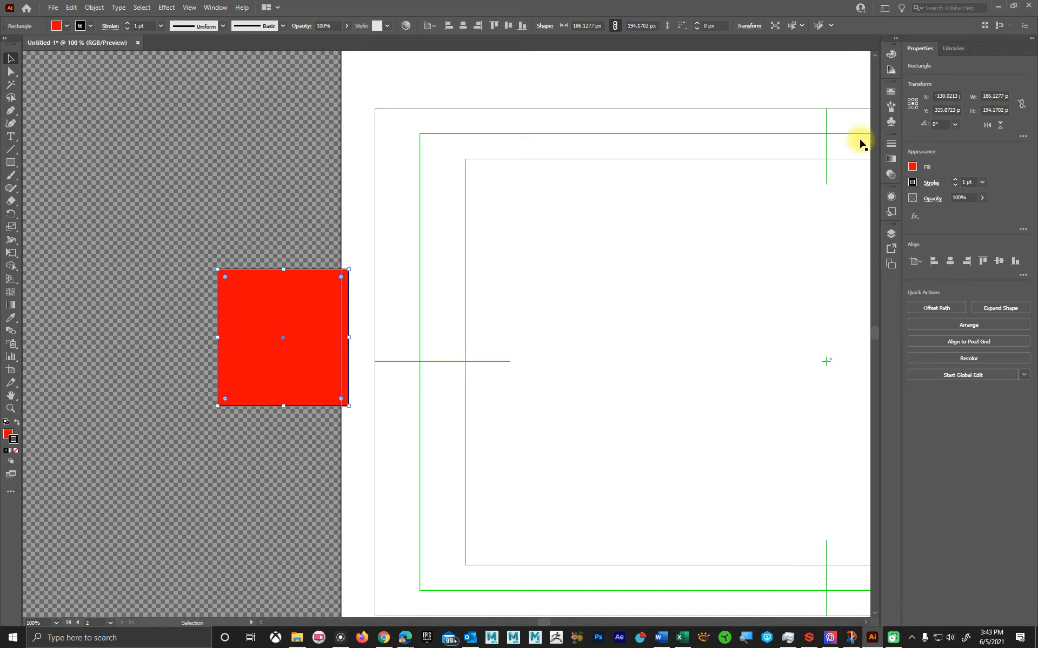
- Examine the brushes, color, color guide, and swatches one after another, collapsing each one again
left_click(890, 108)
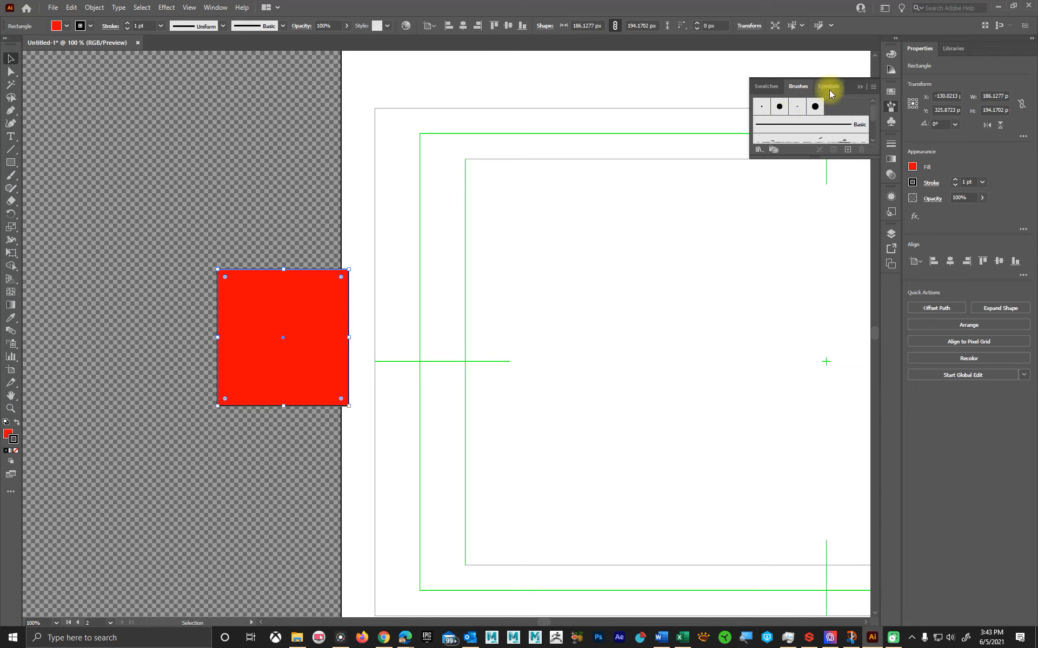
left_click(798, 87)
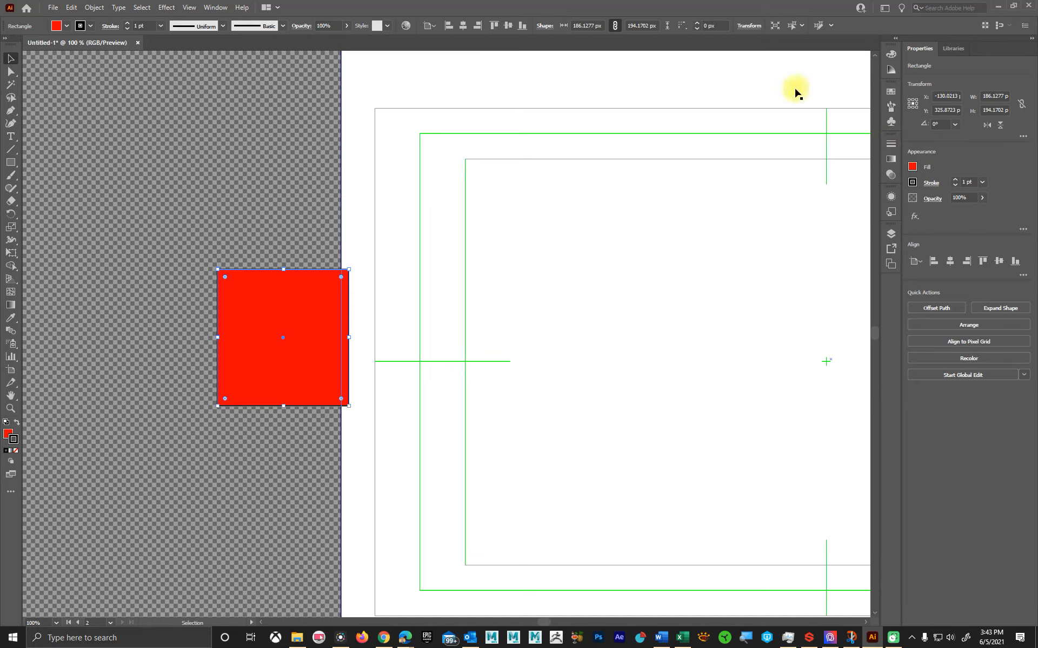
left_click(889, 108)
left_click(800, 85)
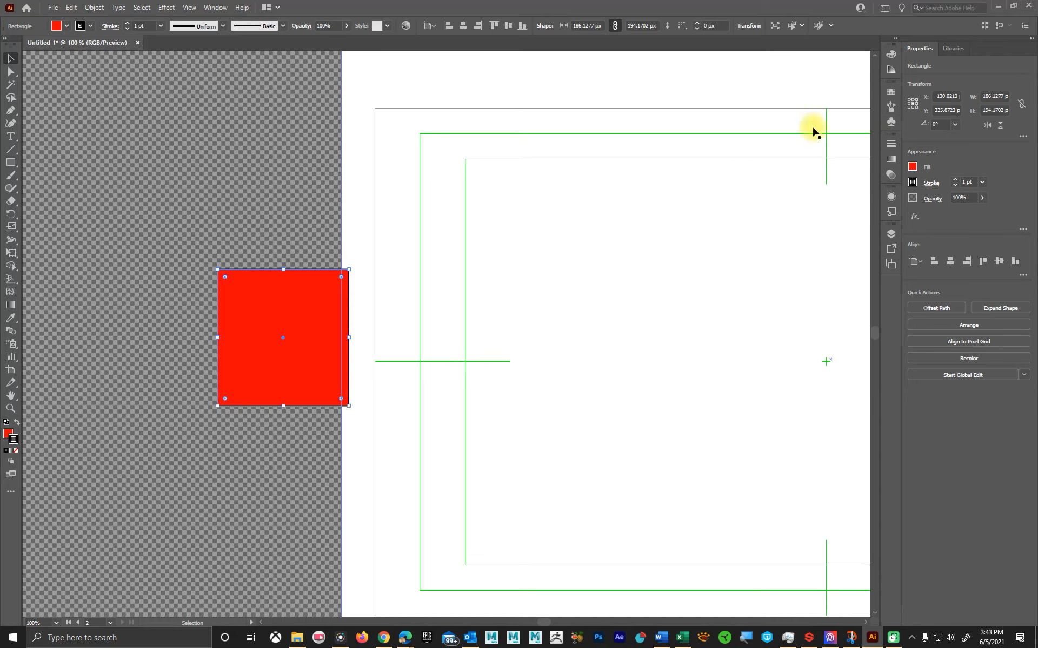
left_click(889, 59)
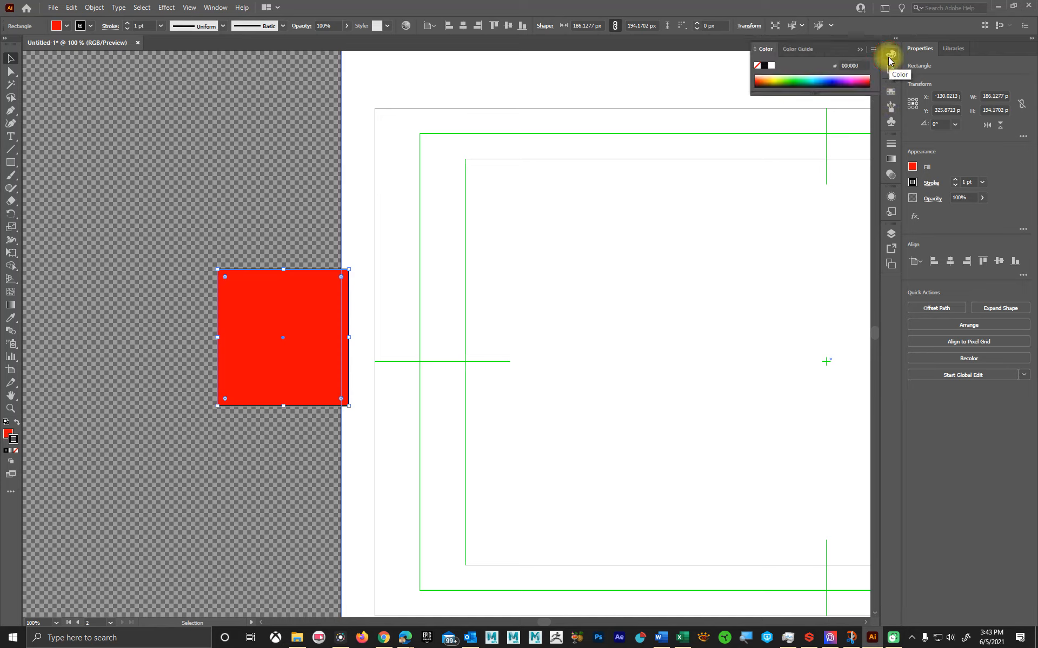
left_click(889, 60)
left_click(891, 72)
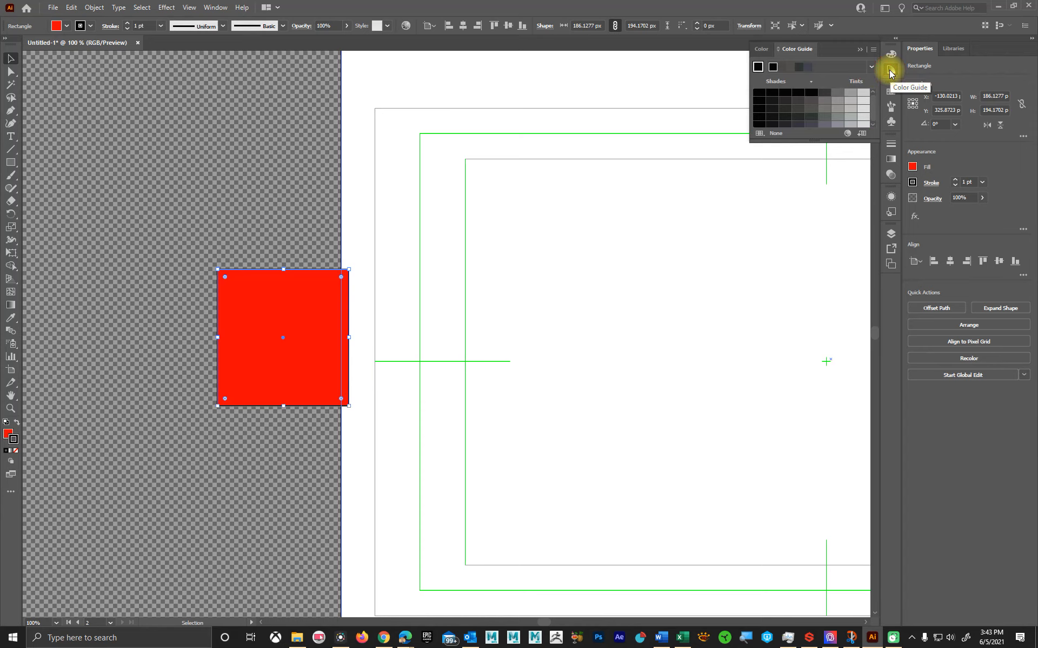
left_click(890, 71)
left_click(890, 94)
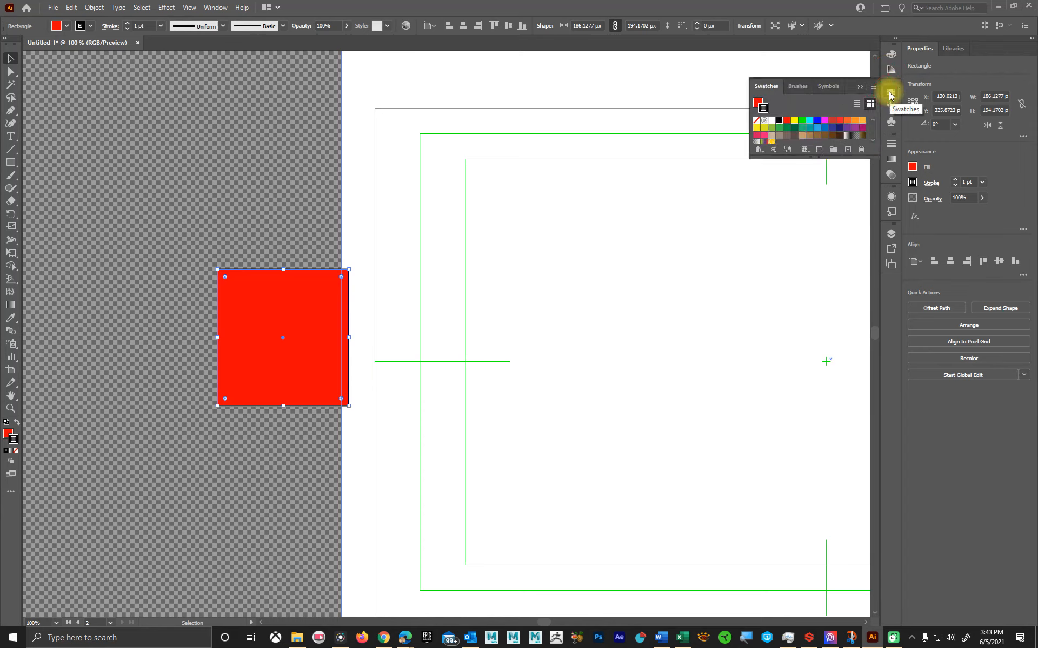
left_click(891, 94)
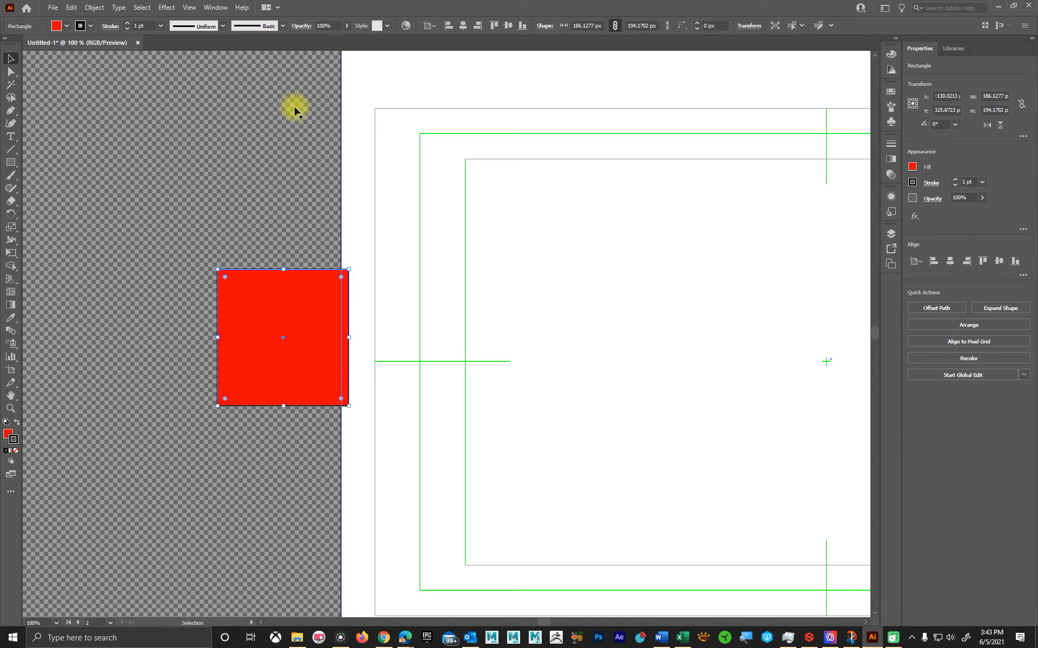
- Duplicate the red rectangle by copying it and pasting the copy onto the artboard
left_click(11, 74)
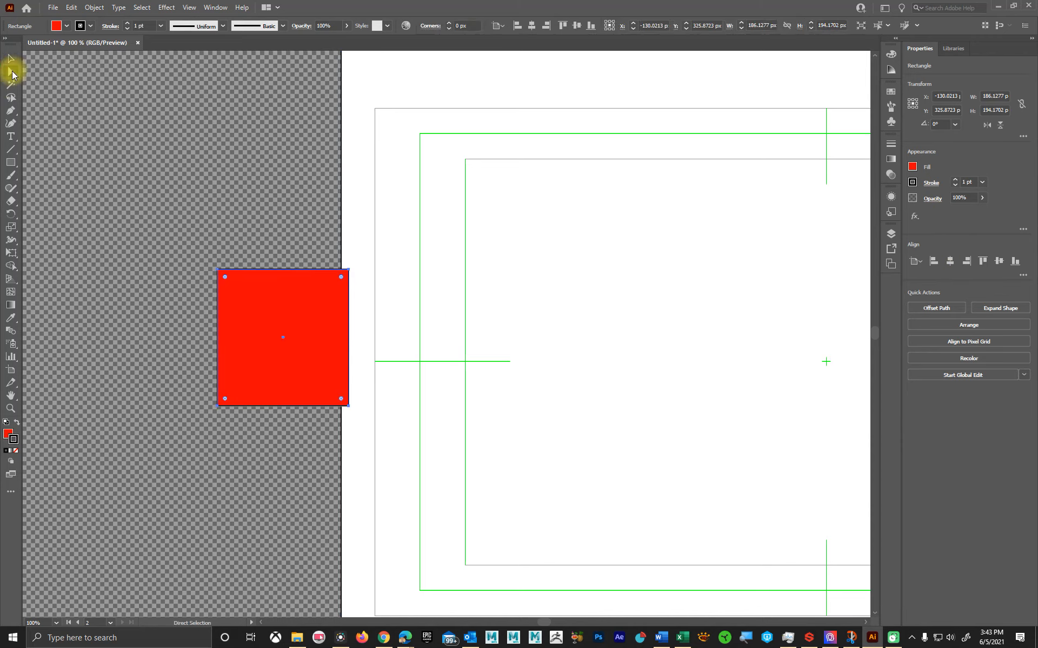
left_click(11, 57)
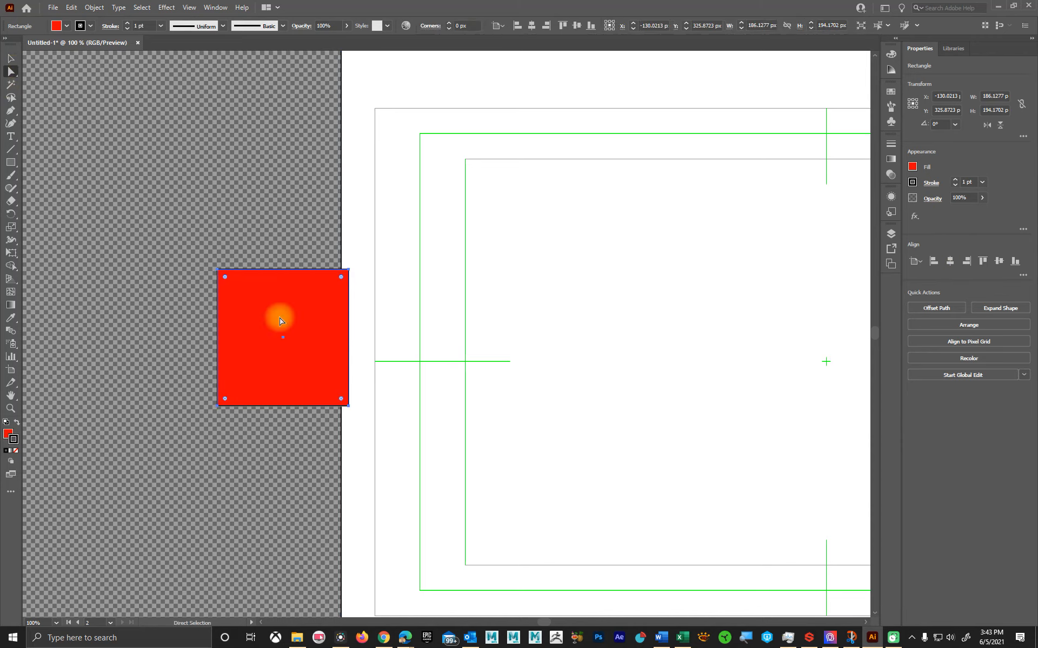
key("ctrl+c")
key("ctrl+v")
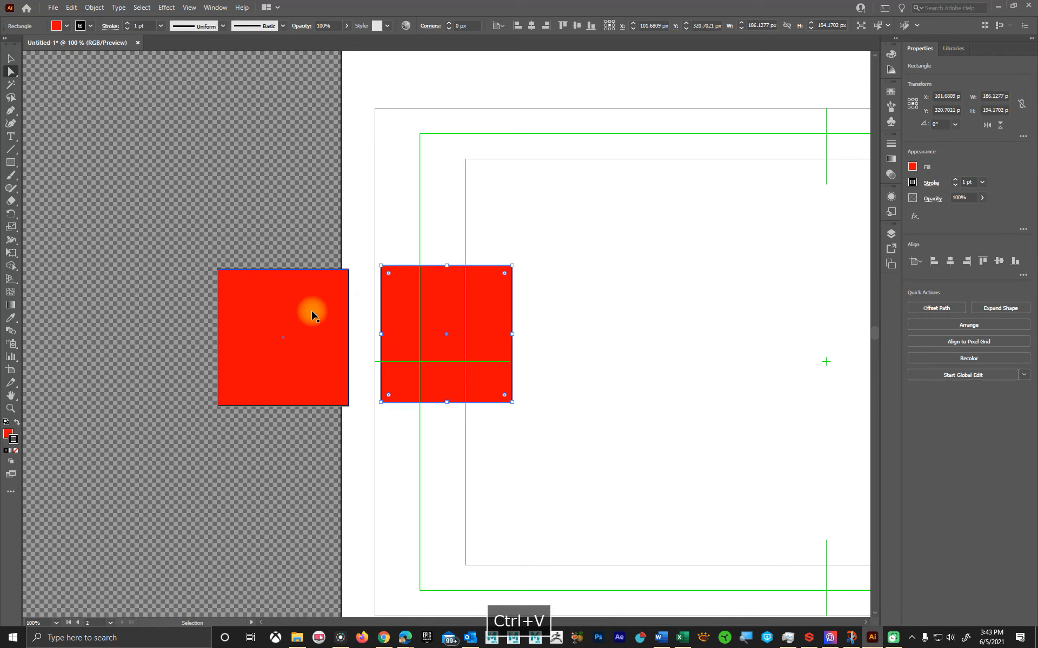
- Fill the pasted rectangle with blue 3F65FF, and move the red rectangle onto the artboard below it
left_click(8, 434)
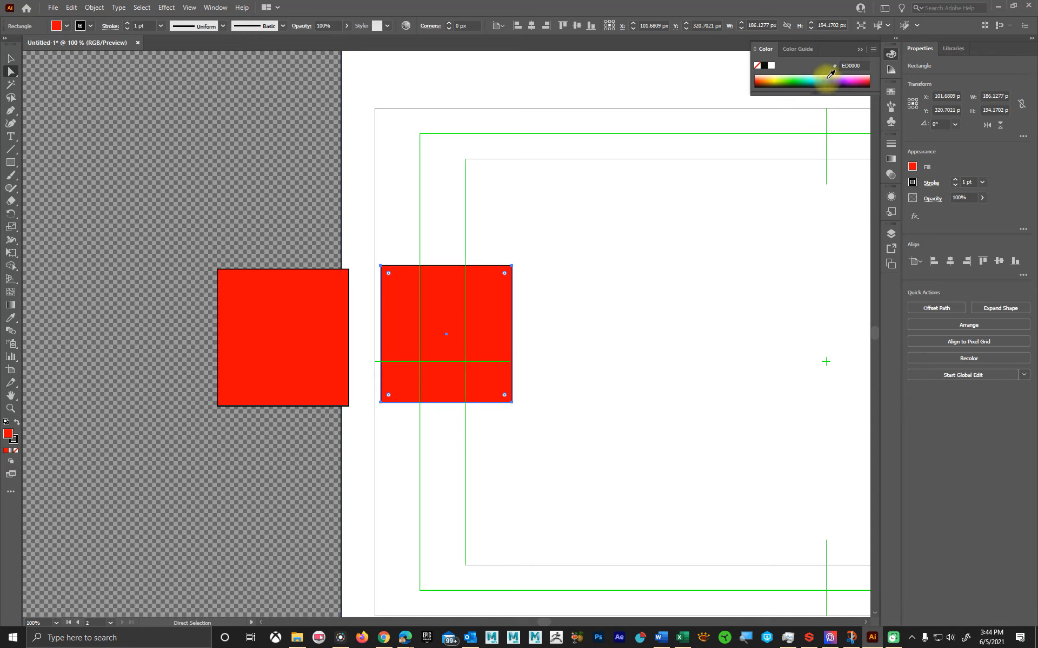
left_click(830, 73)
left_click(10, 58)
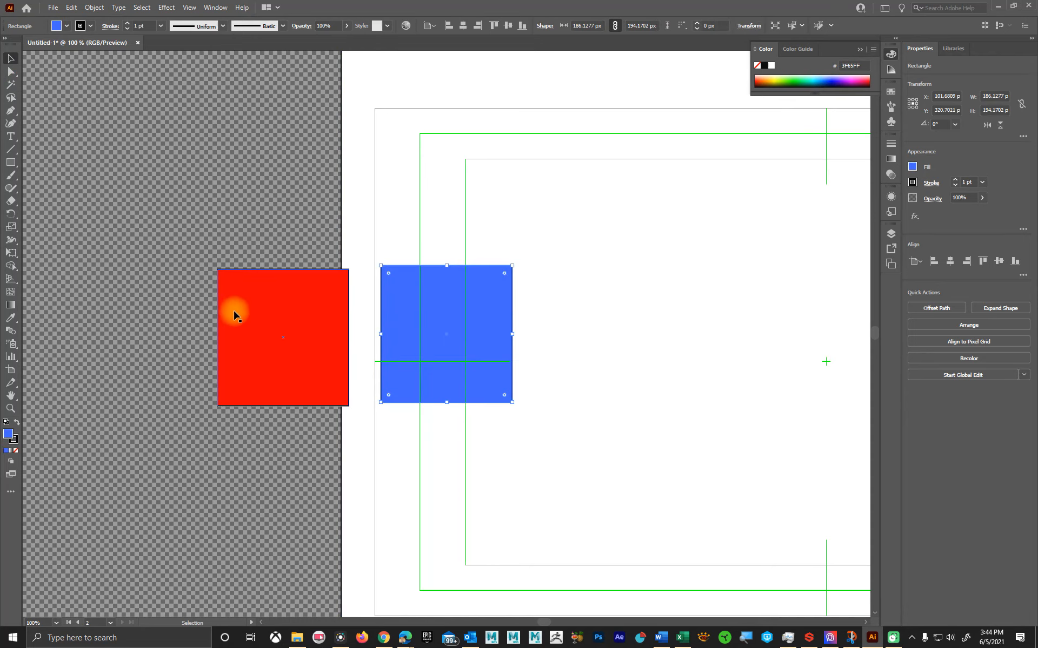
left_click_drag(249, 343, 395, 508)
- Select both colored rectangles together with the background rectangle, try moving them, and undo the move
left_click_drag(248, 213, 621, 608)
left_click(11, 72)
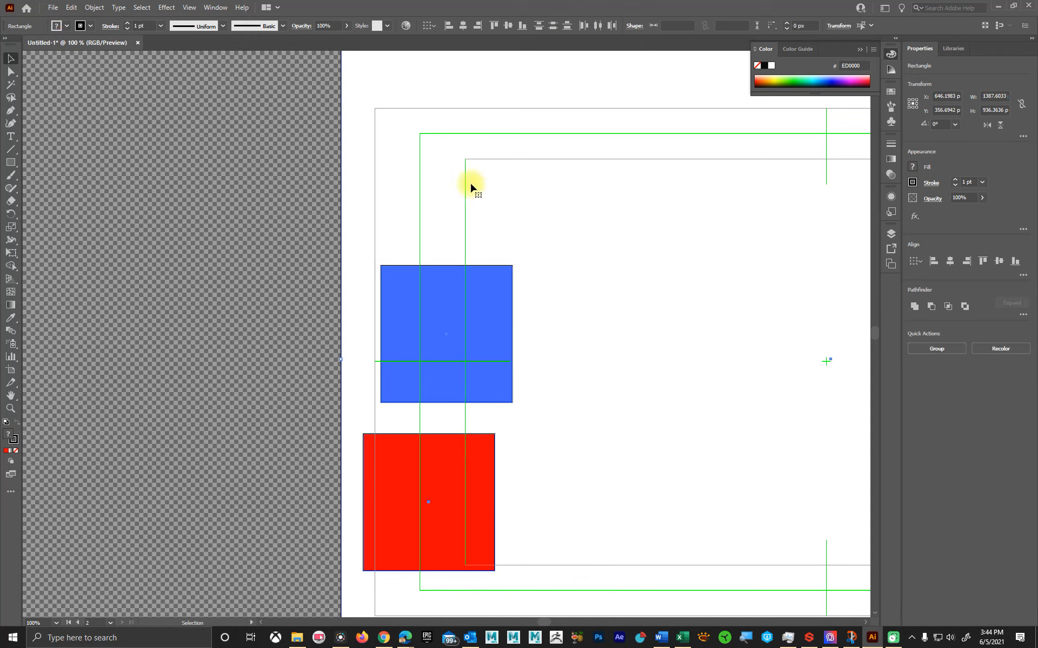
key("ctrl+r")
key("ctrl+r")
key("ctrl+r")
left_click_drag(424, 312, 459, 312)
key("ctrl+z")
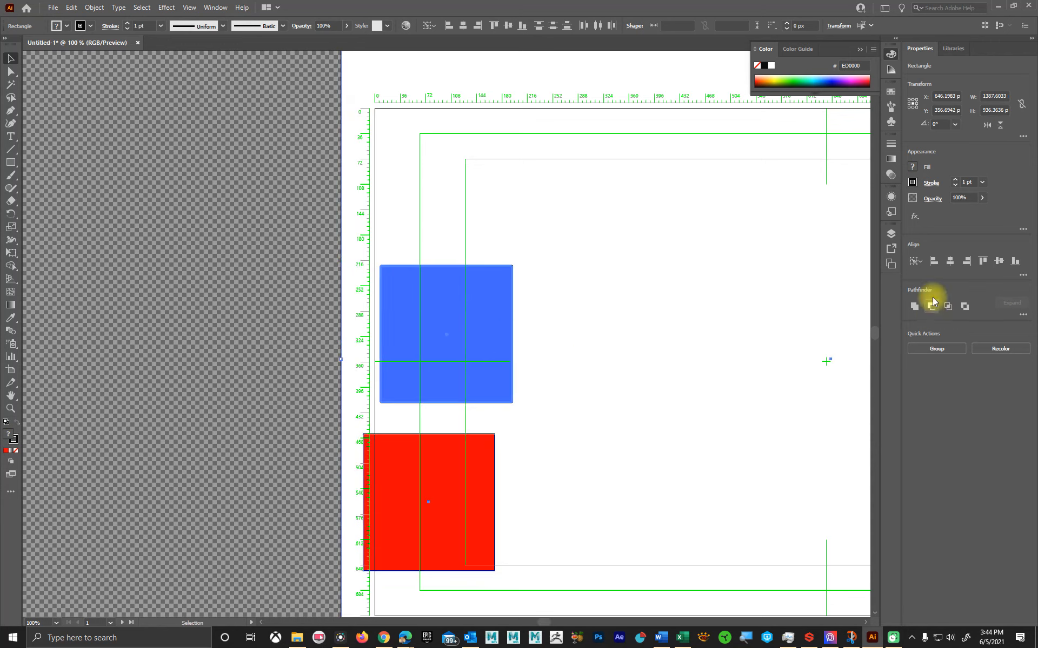
- Add a new layer and move the blue and red rectangles from Layer 1 into it
left_click(891, 234)
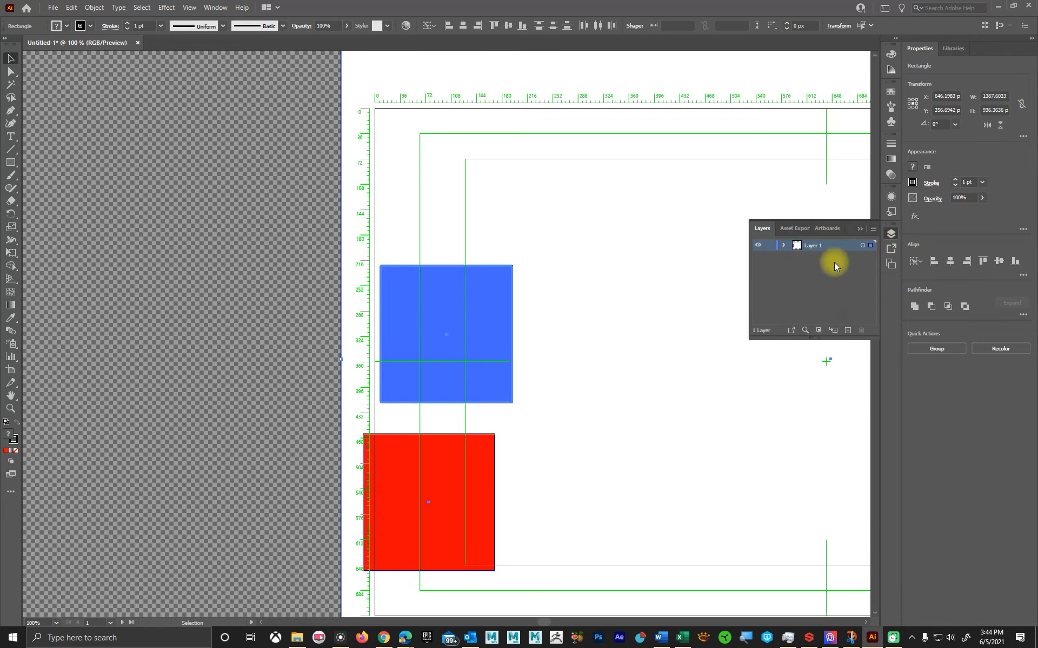
left_click(783, 246)
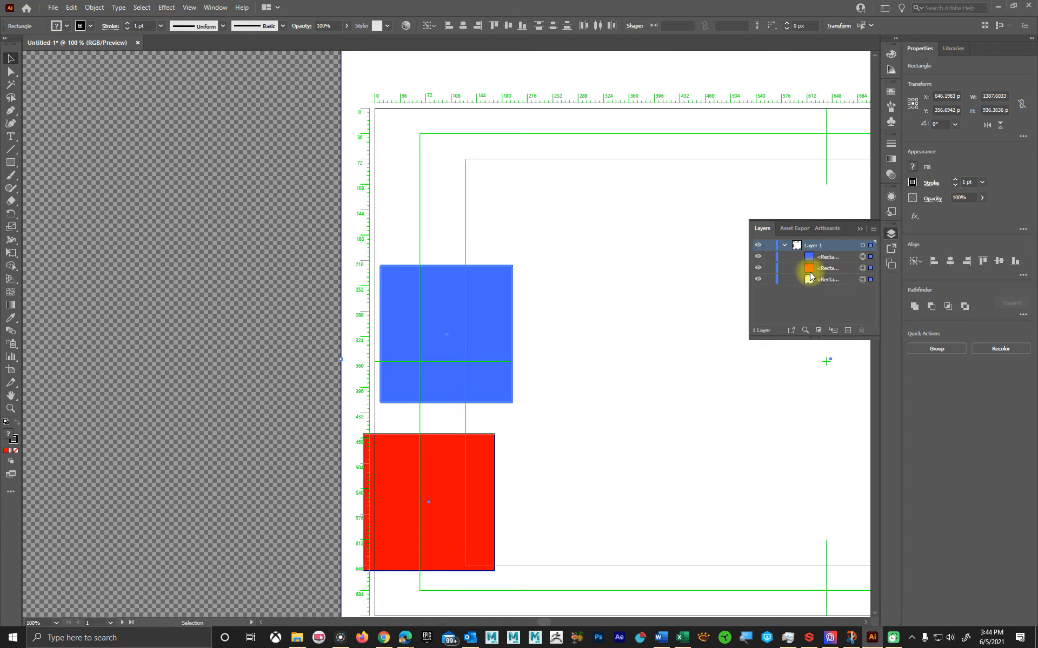
left_click(848, 331)
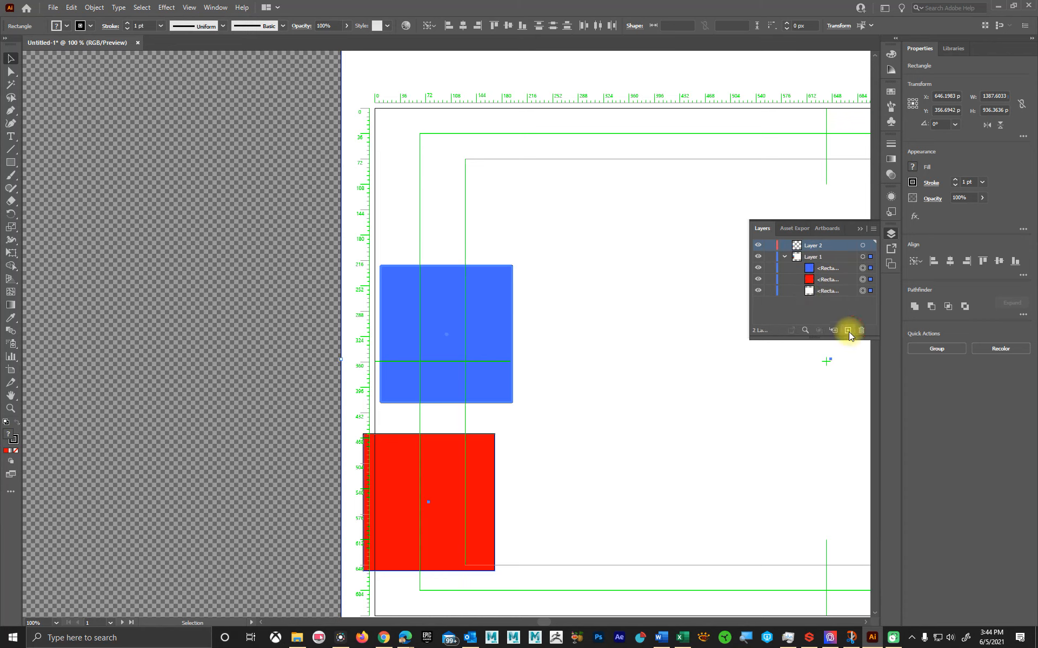
left_click(810, 274)
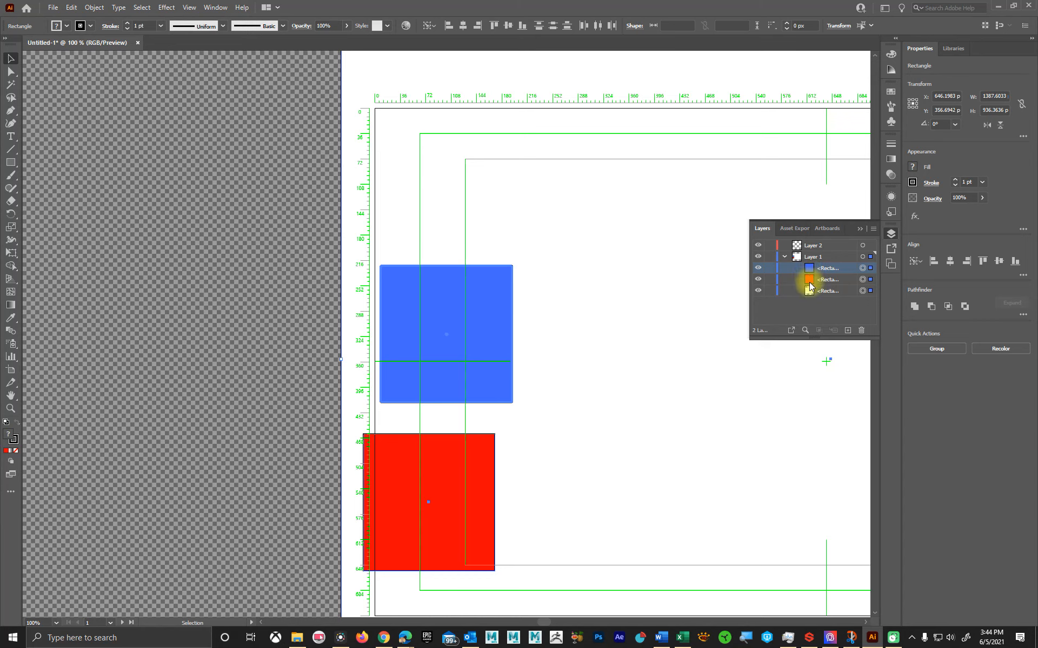
left_click(810, 280, "shift")
left_click_drag(810, 280, 816, 246)
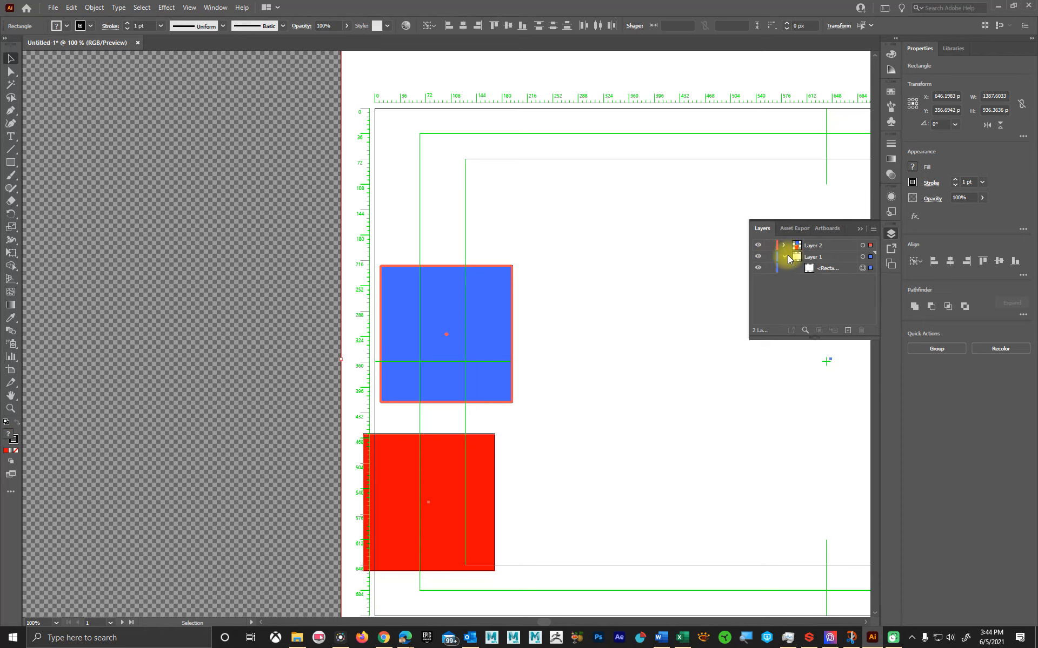
- Lock Layer 1 containing the background rectangle, clear the selection, and make Layer 2 the active layer
left_click(768, 257)
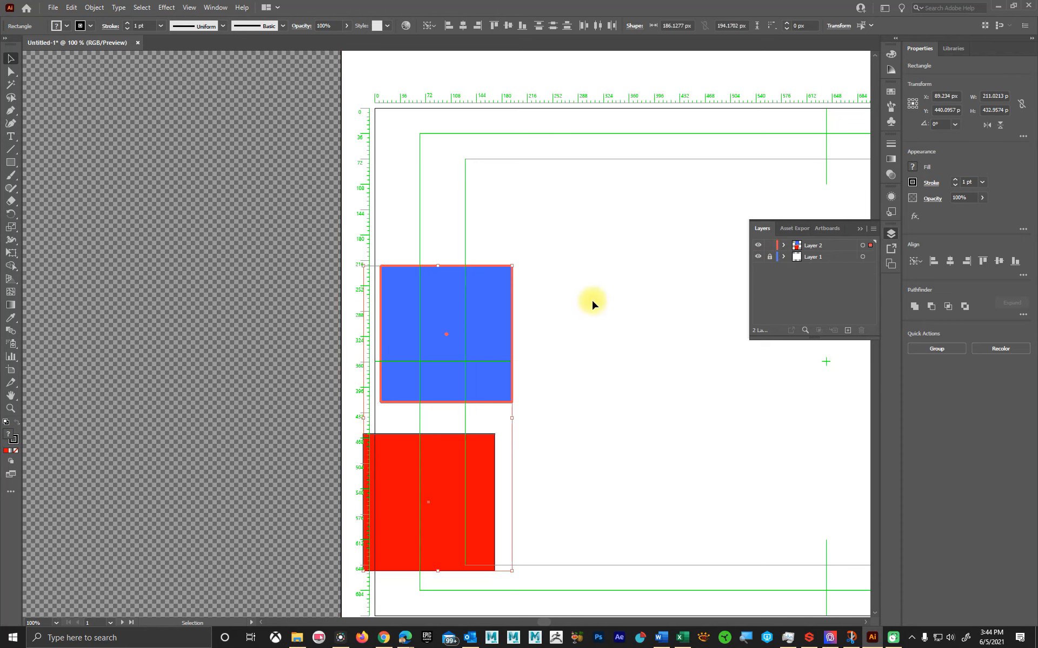
left_click(597, 240)
left_click_drag(673, 352, 670, 346)
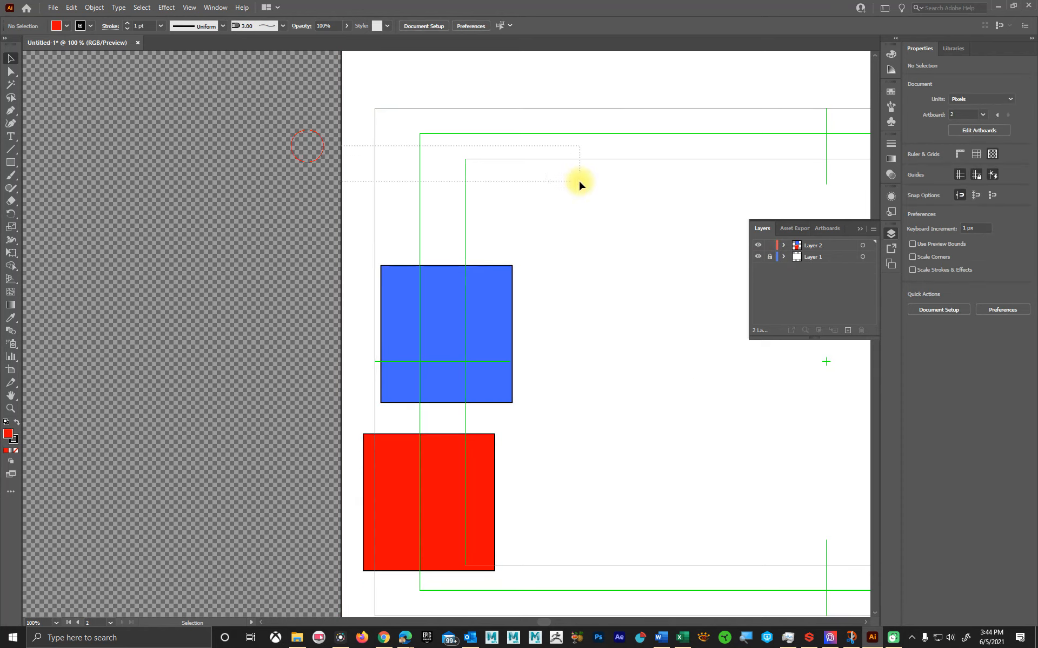
left_click(805, 247)
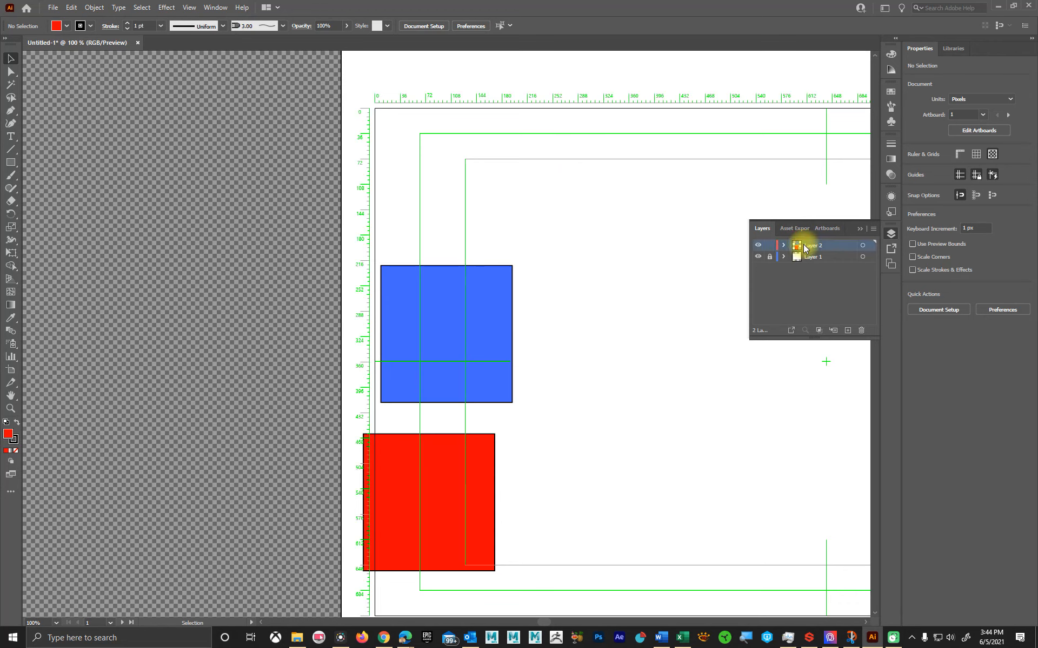
- Select the blue and red rectangles together, align them by their horizontal centers, and clear the selection
left_click_drag(347, 217, 606, 579)
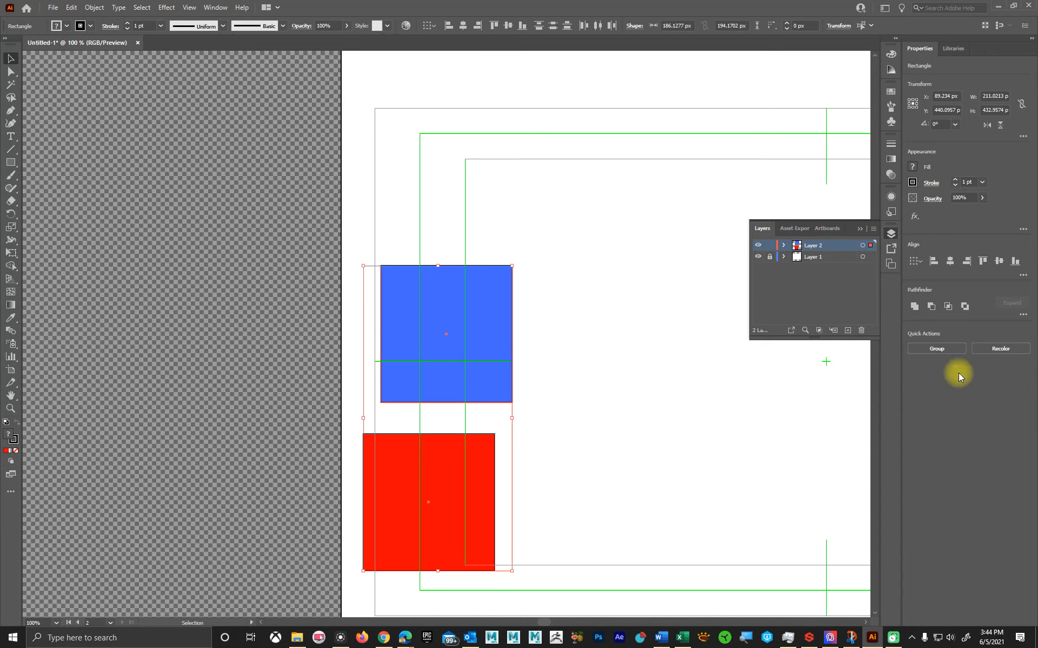
left_click(949, 263)
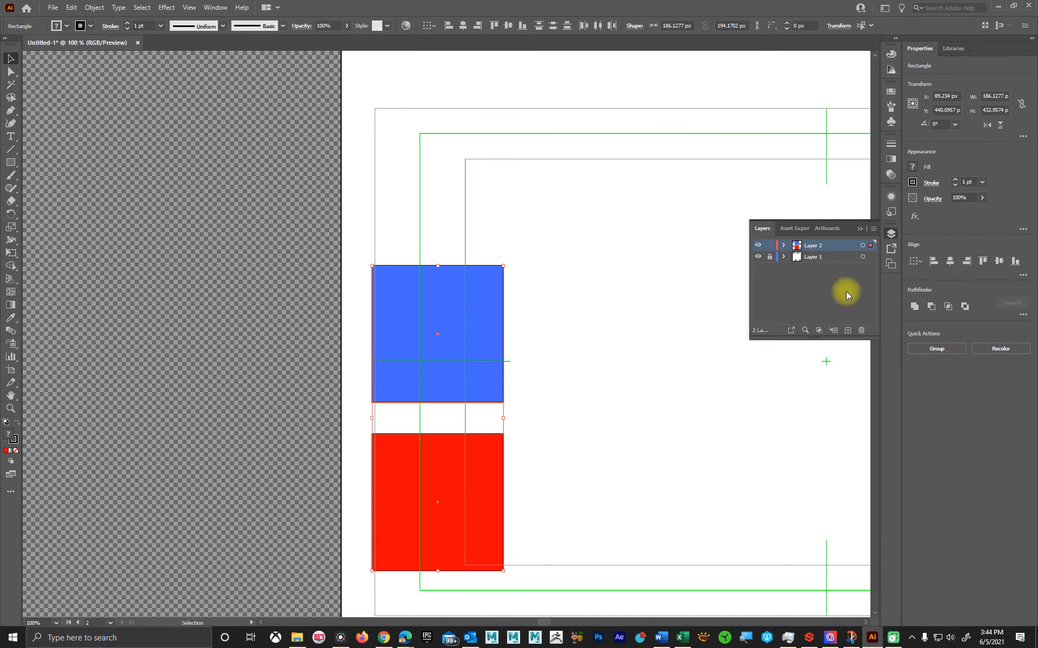
left_click(582, 351)
- Move the blue rectangle to the right of the red one, select both, and align them along their bottom edges
left_click_drag(456, 350, 657, 339)
key("ctrl+a")
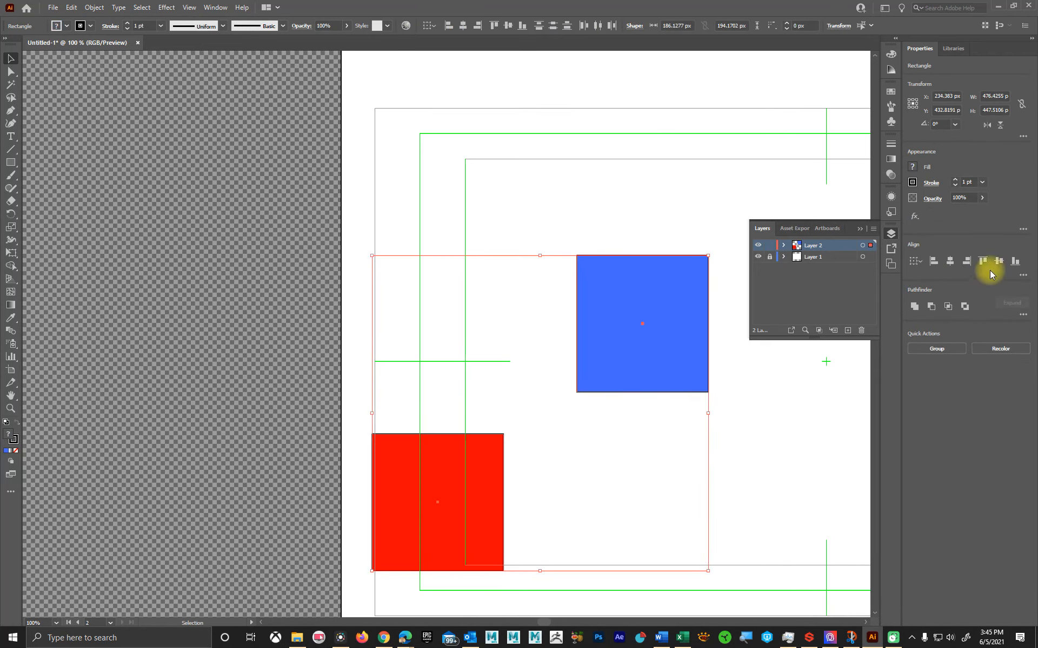
left_click(1015, 264)
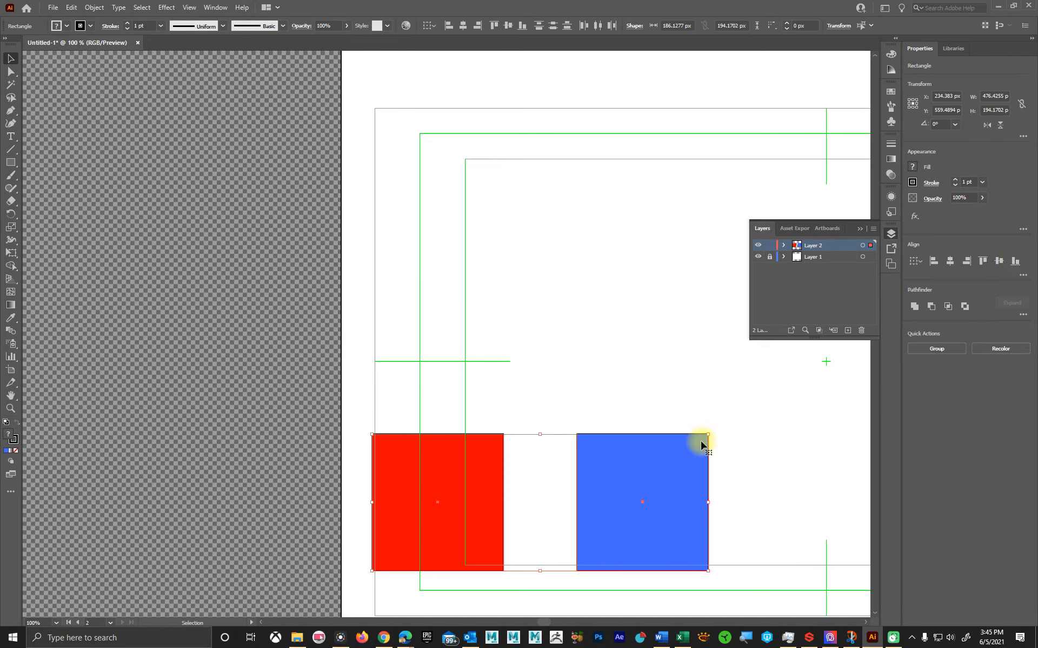
- Move the aligned pair of rectangles up into the upper half of the artboard, deselect them, and select both again
left_click_drag(657, 470, 679, 240)
left_click(764, 430)
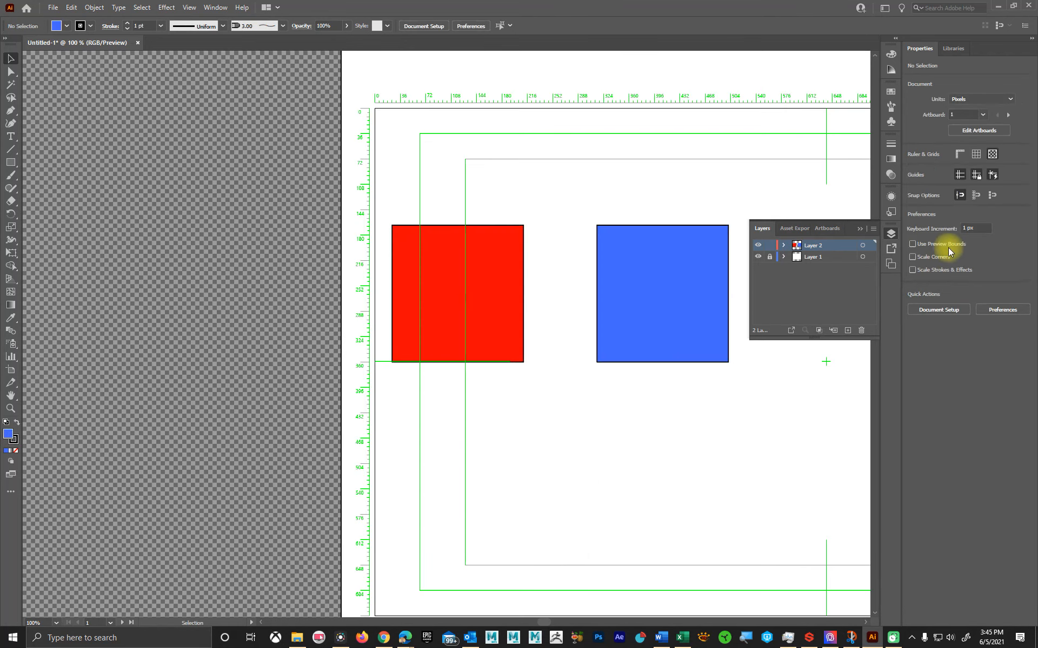
left_click_drag(404, 195, 651, 351)
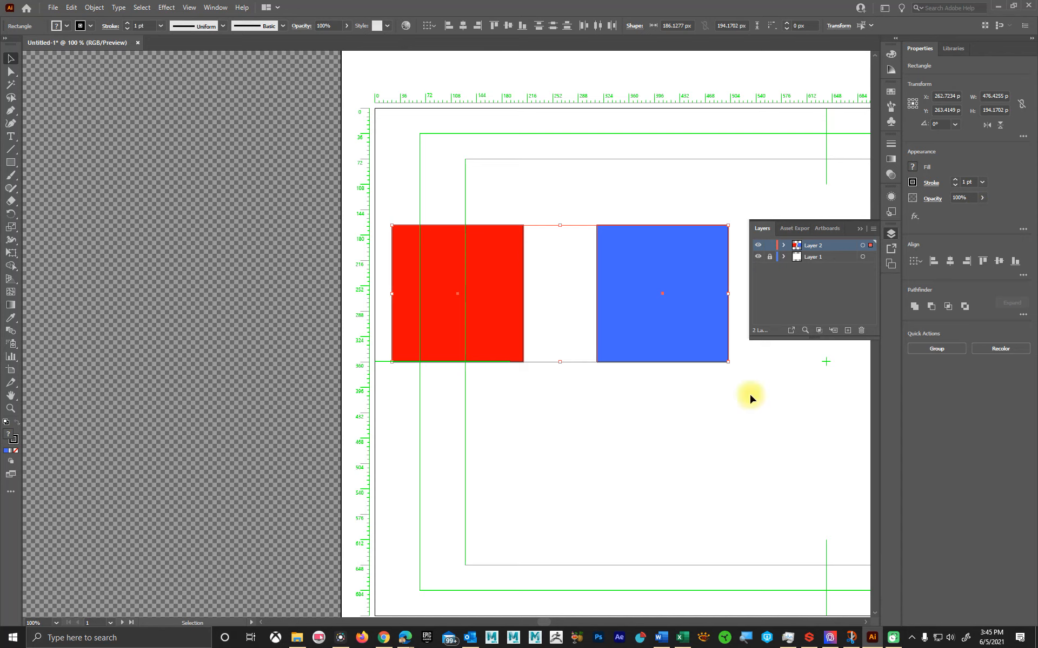
- Look through the available libraries, return to the object properties, view the document arrangement layouts, and clear the selection
left_click(948, 50)
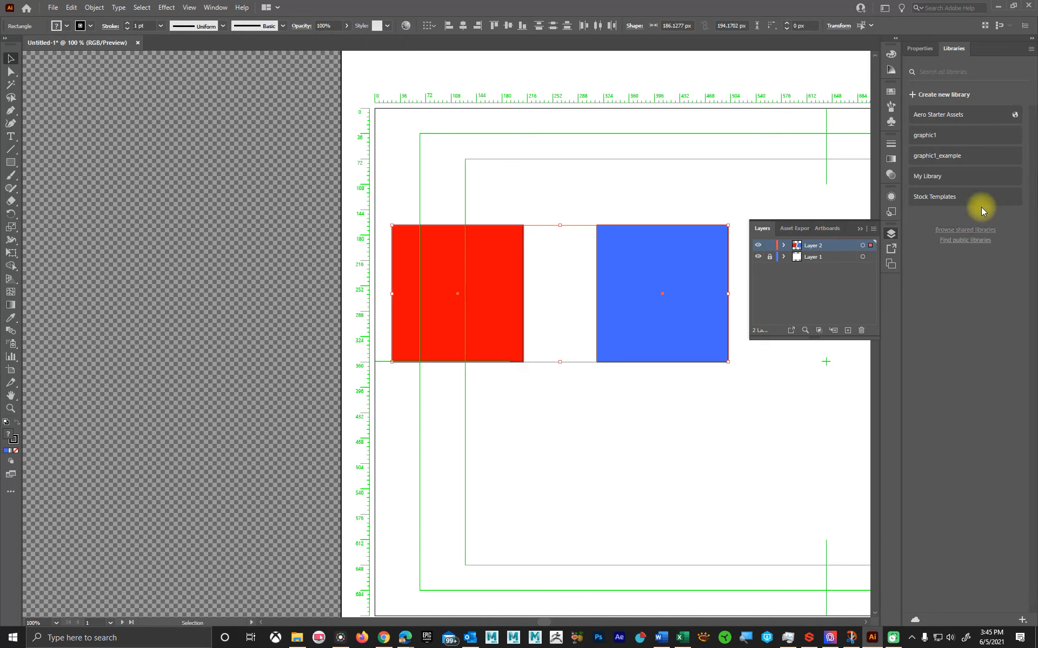
left_click(919, 50)
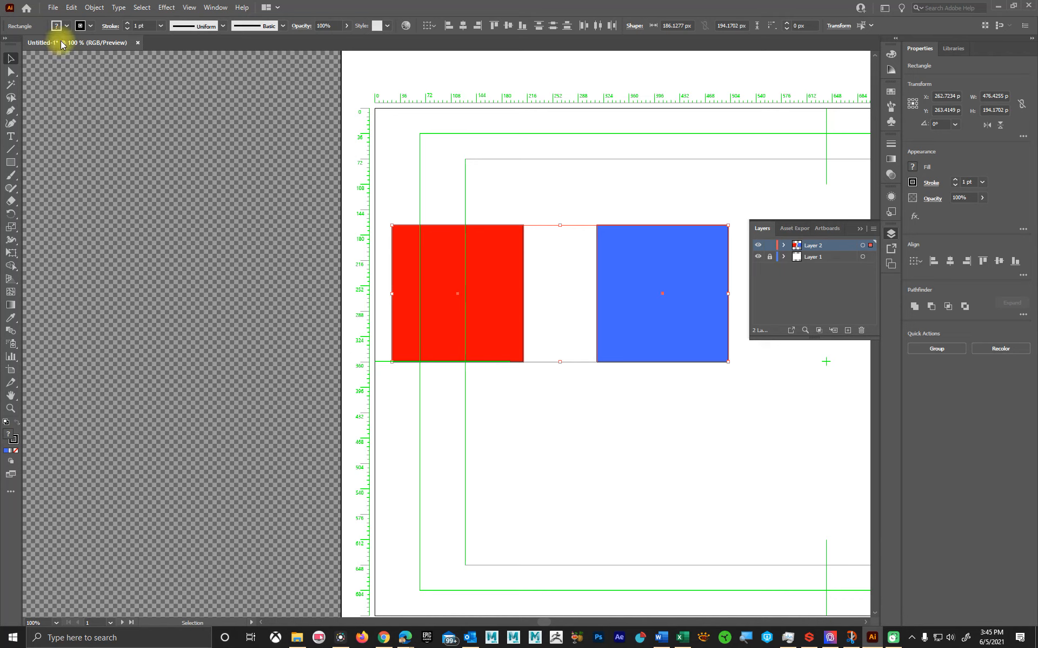
left_click(278, 8)
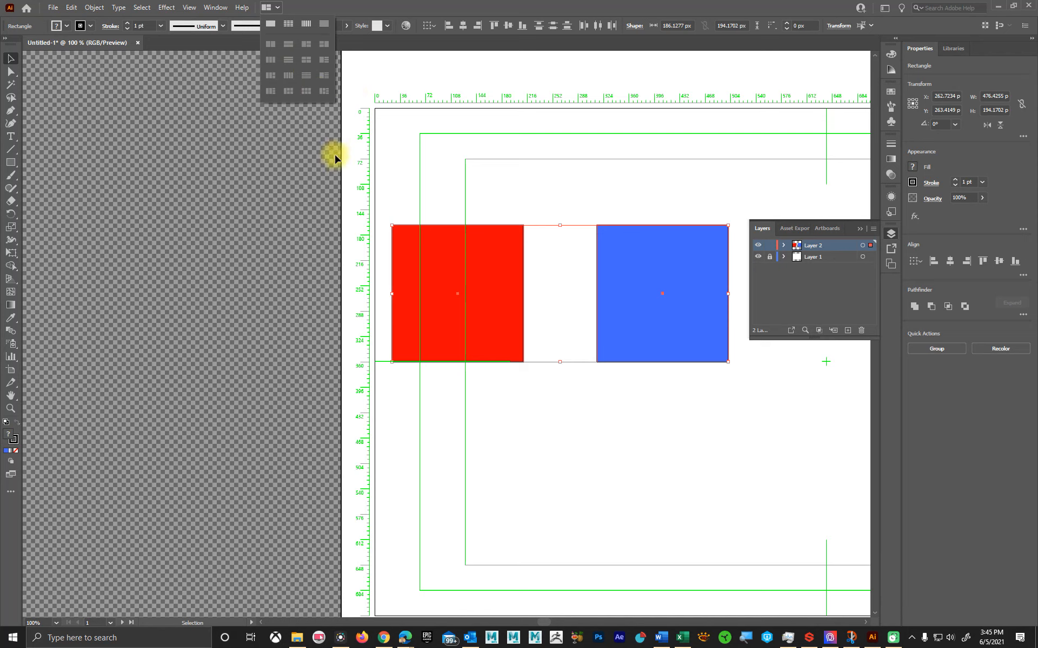
left_click(213, 107)
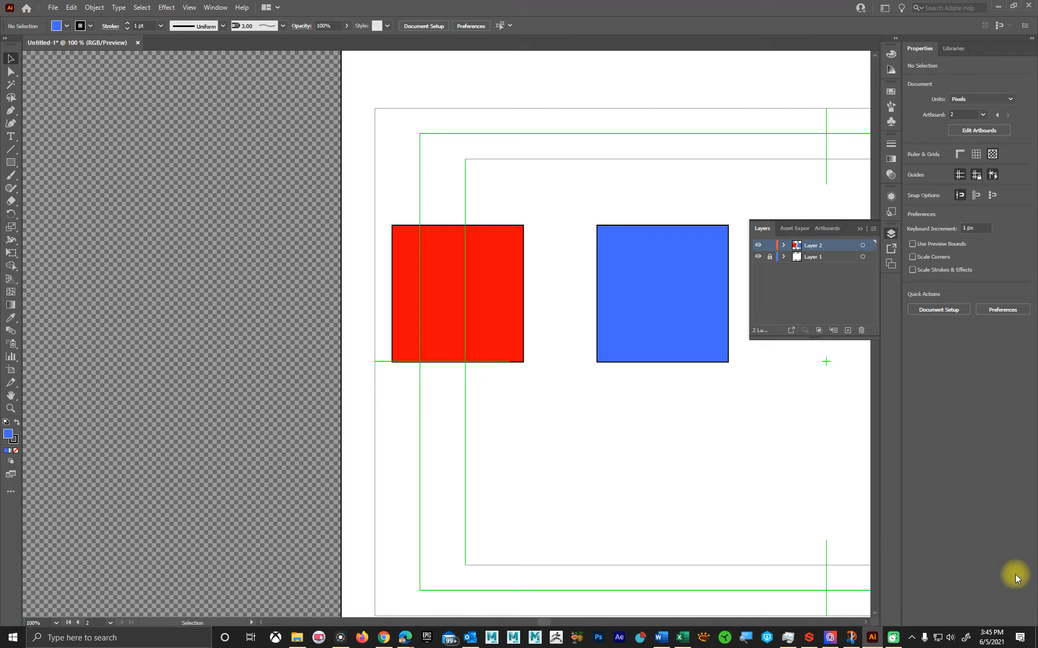